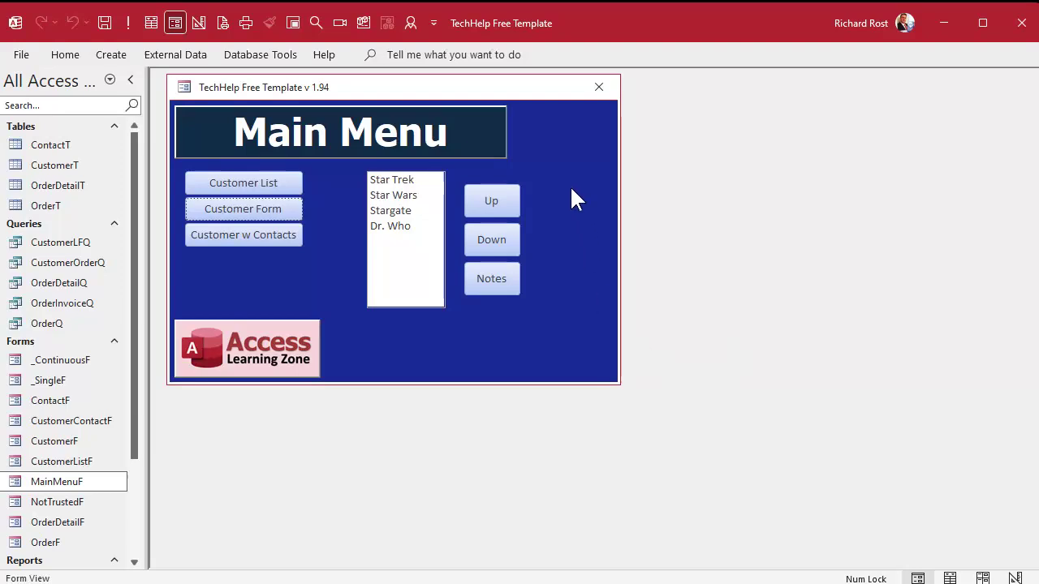
# - Test the sample list by moving Star Wars below Stargate and back above it
pyautogui.click(391, 196)
pyautogui.click(490, 241)
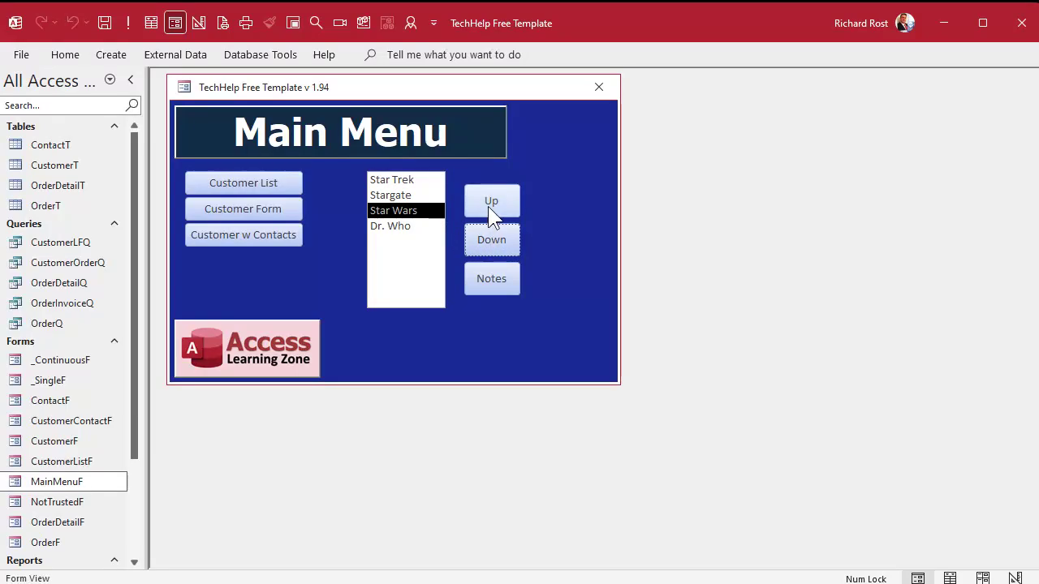
pyautogui.click(491, 210)
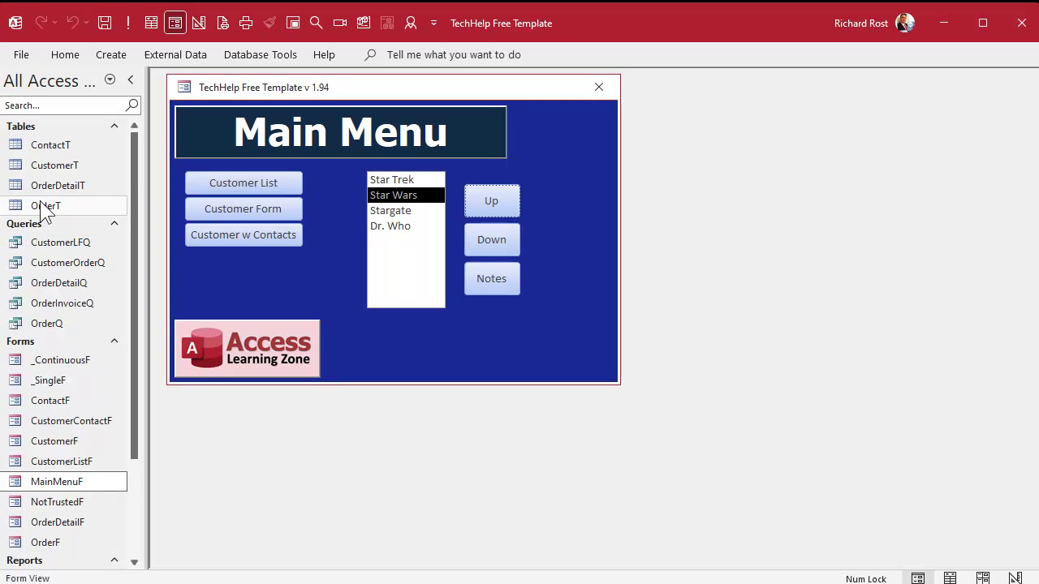
# - Create a new table in Design View with EmployeeID (AutoNumber) and EmployeeName (Short Text) fields
pyautogui.doubleClick(112, 56)
pyautogui.click(131, 105)
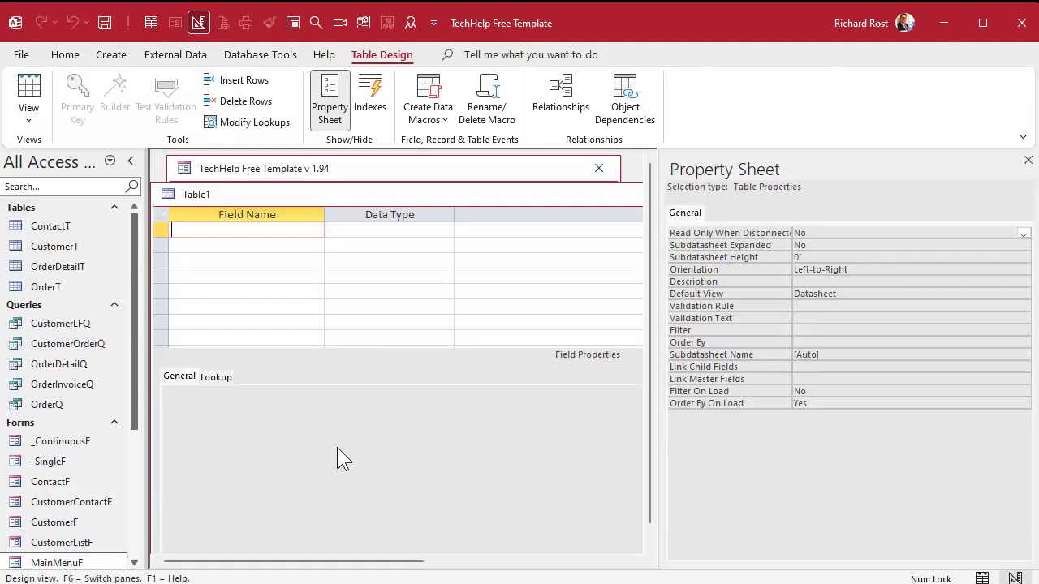
pyautogui.write('EmployeeID')
pyautogui.press('BackSpace')
pyautogui.press('BackSpace')
pyautogui.write('ID')
pyautogui.press('Tab')
pyautogui.write('a')
pyautogui.press('Tab')
pyautogui.press('Tab')
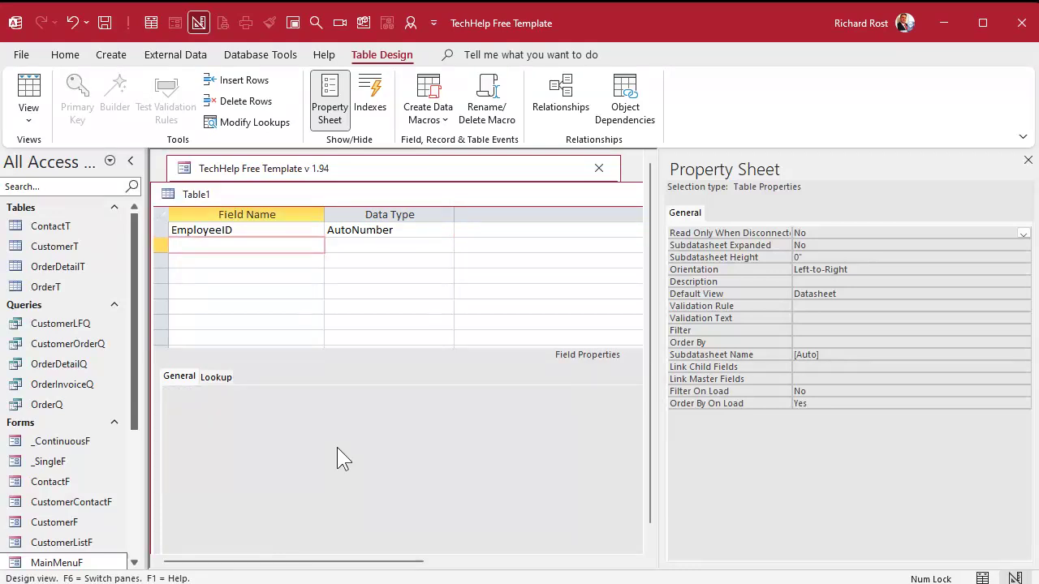
pyautogui.write('EmployeeNam')
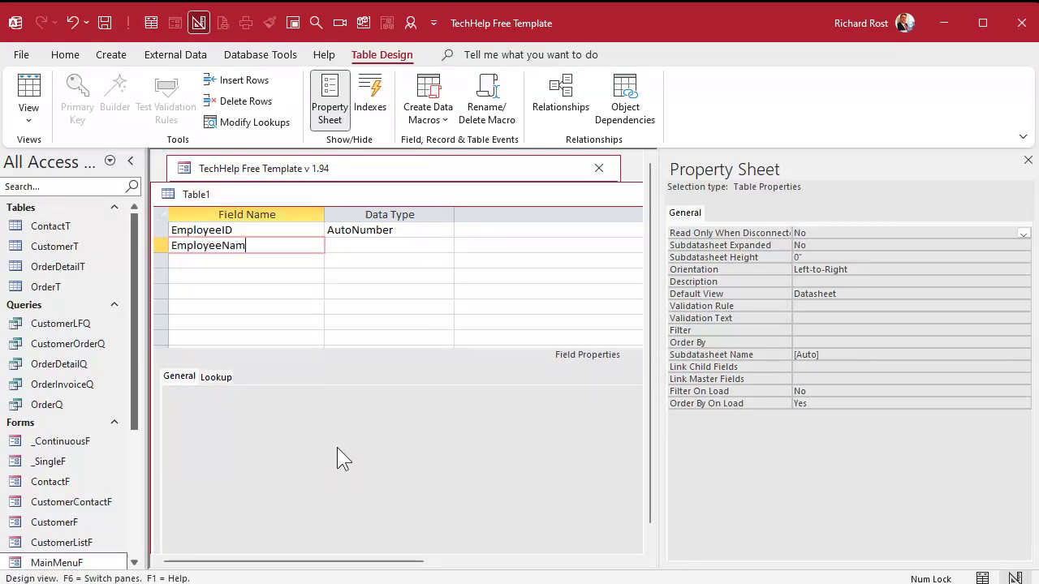
pyautogui.write('e')
pyautogui.press('Tab')
pyautogui.press('Tab')
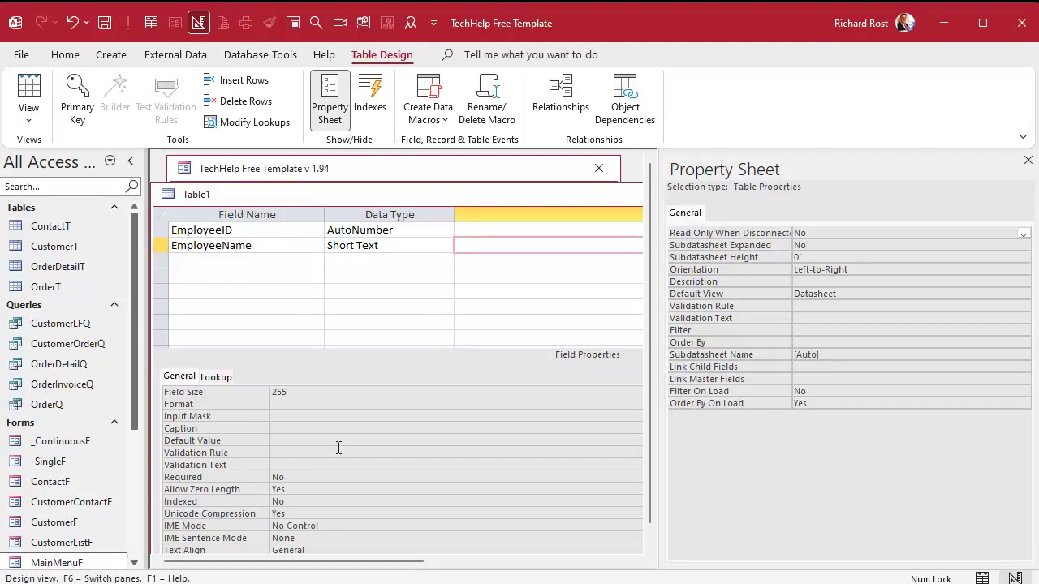
pyautogui.press('Tab')
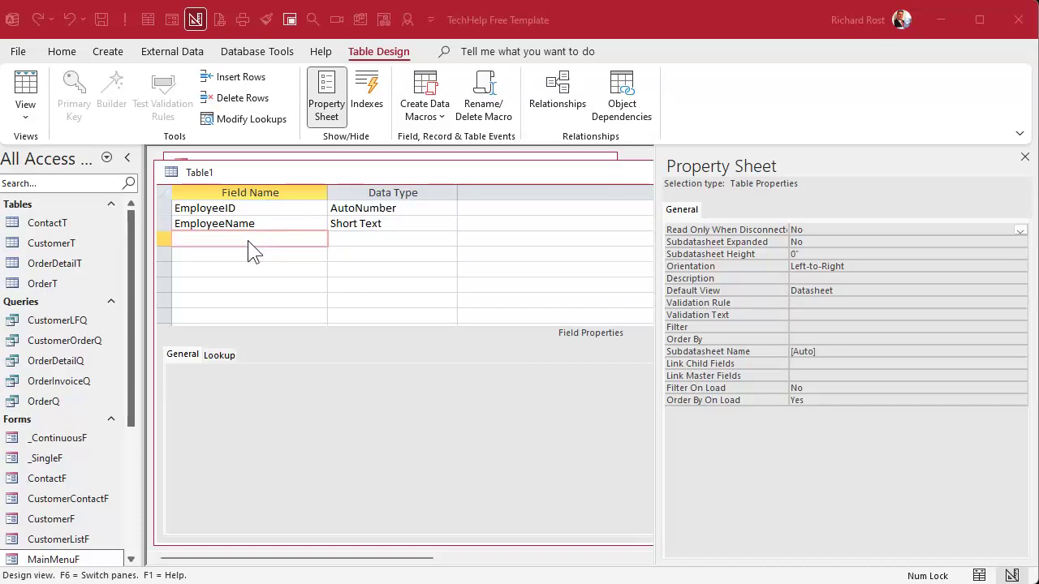
# - Add a SortOrder field with the Number data type
pyautogui.write('SortOrde')
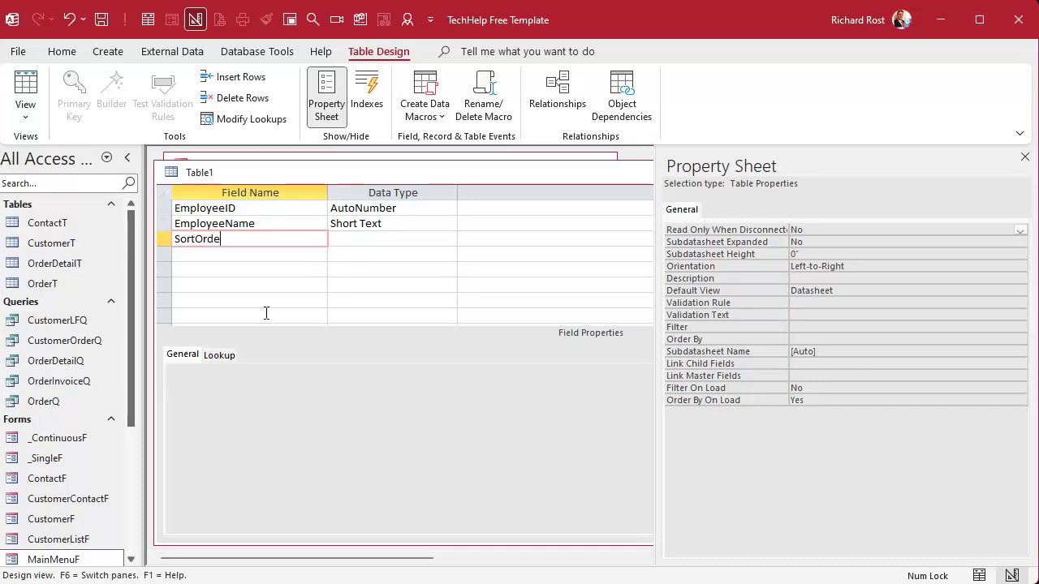
pyautogui.press('Tab')
pyautogui.write('Number')
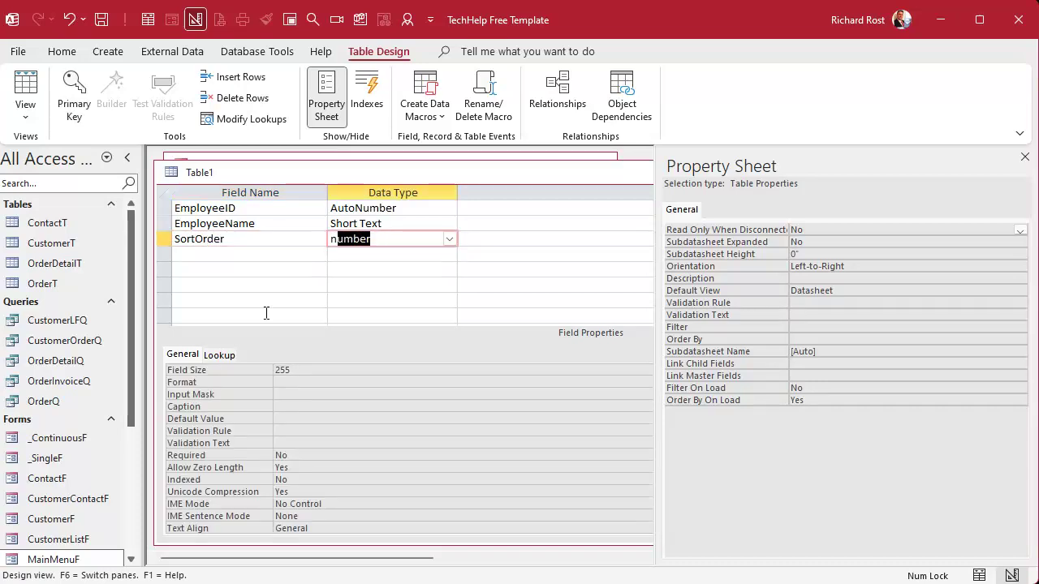
pyautogui.press('Tab')
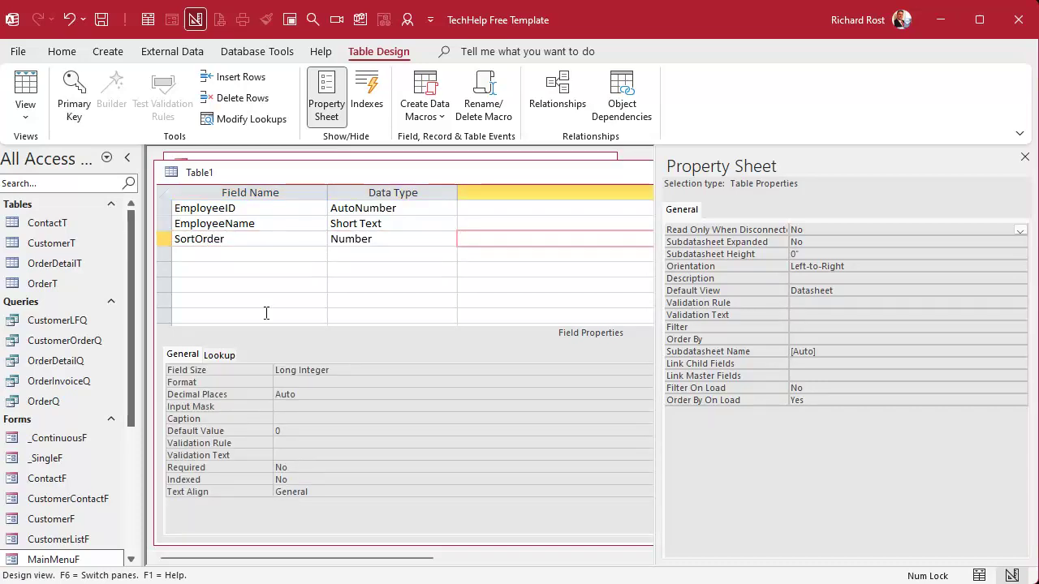
# - Save the table as EmployeeT with a primary key, then open it in Datasheet View
pyautogui.hotkey('ctrl', 's')
pyautogui.write('EmployeeT')
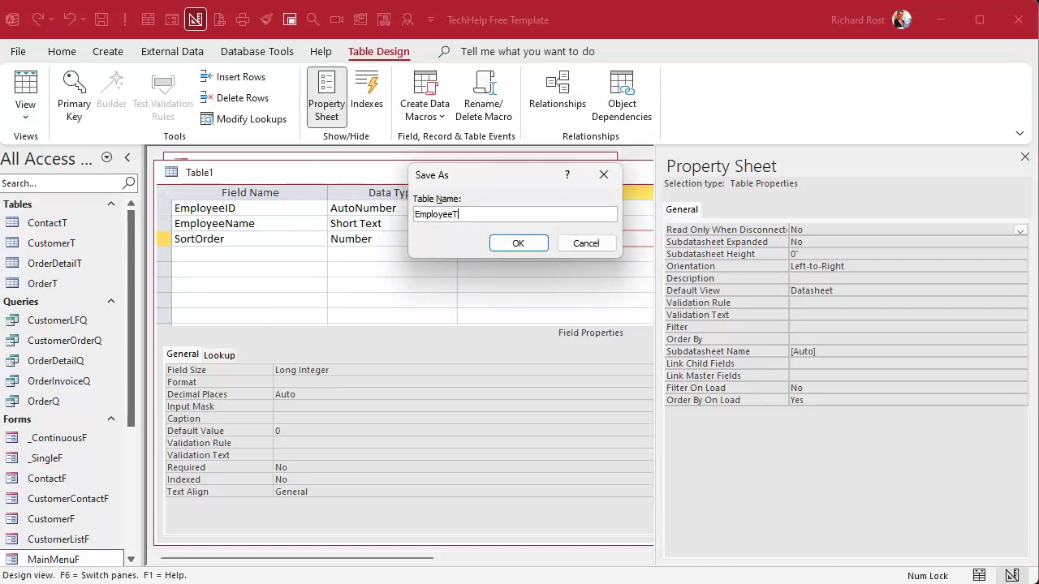
pyautogui.press('Return')
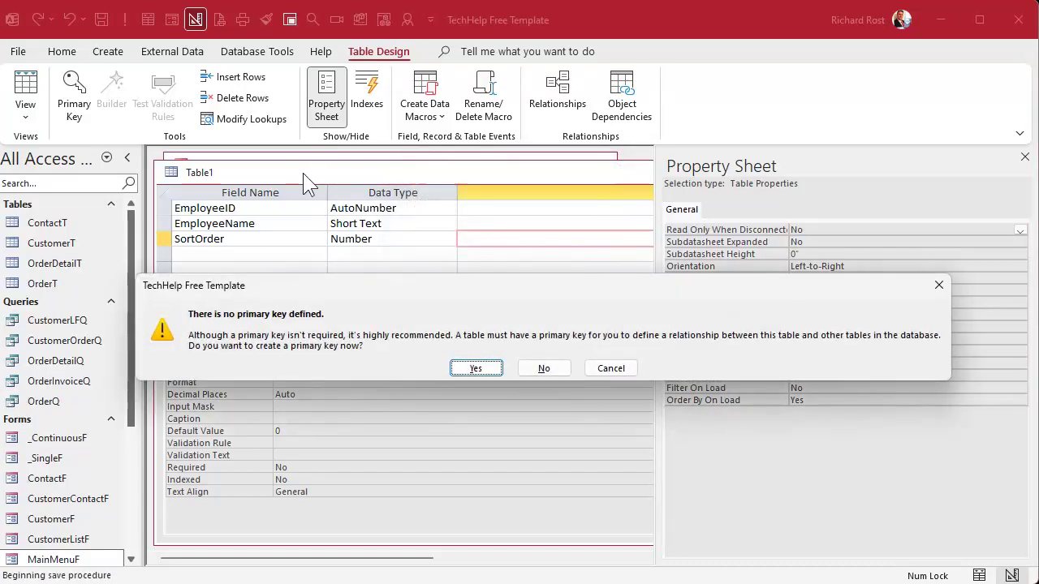
pyautogui.click(477, 368)
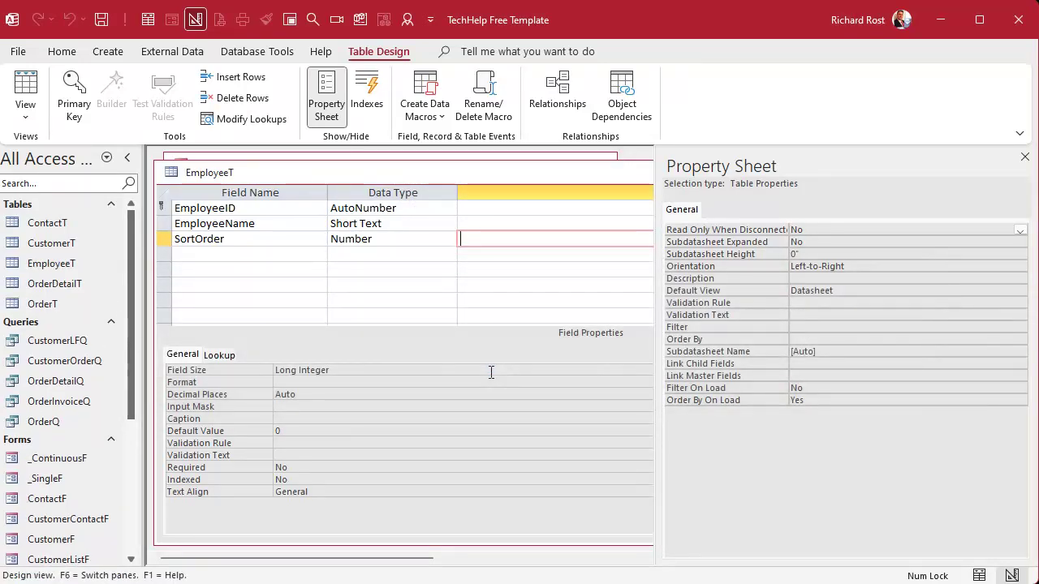
pyautogui.click(1024, 157)
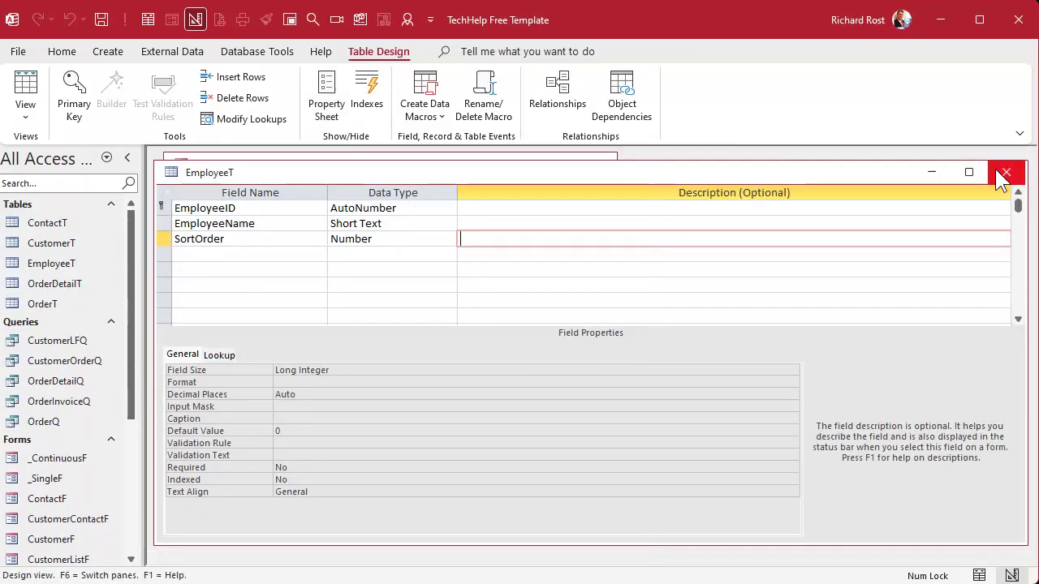
pyautogui.click(1004, 173)
pyautogui.doubleClick(65, 265)
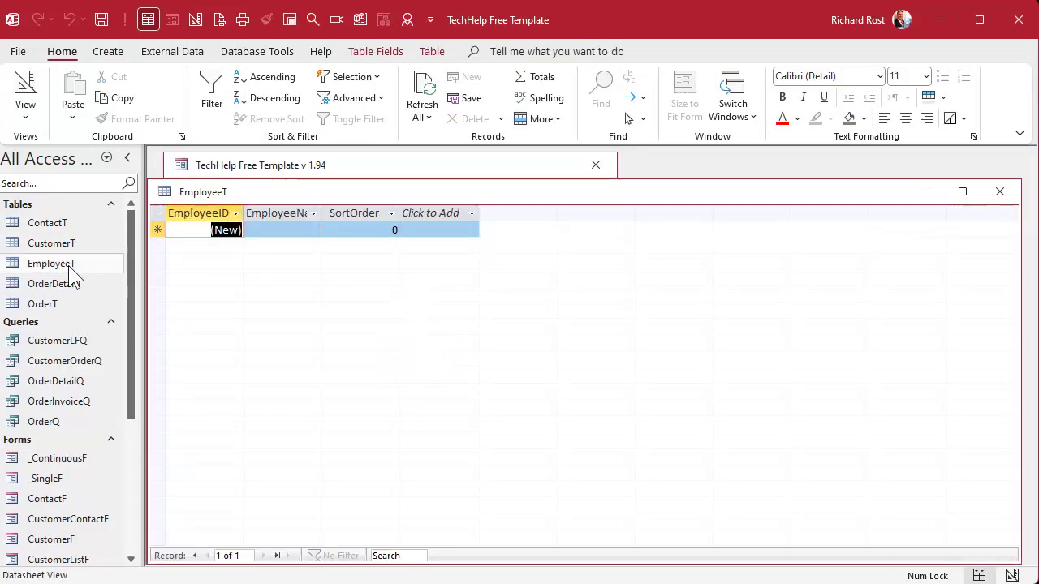
# - Widen the EmployeeName column and enter Kirk (SortOrder 0) and Spock (SortOrder 1)
pyautogui.moveTo(345, 198); pyautogui.dragTo(382, 197)
pyautogui.click(288, 214)
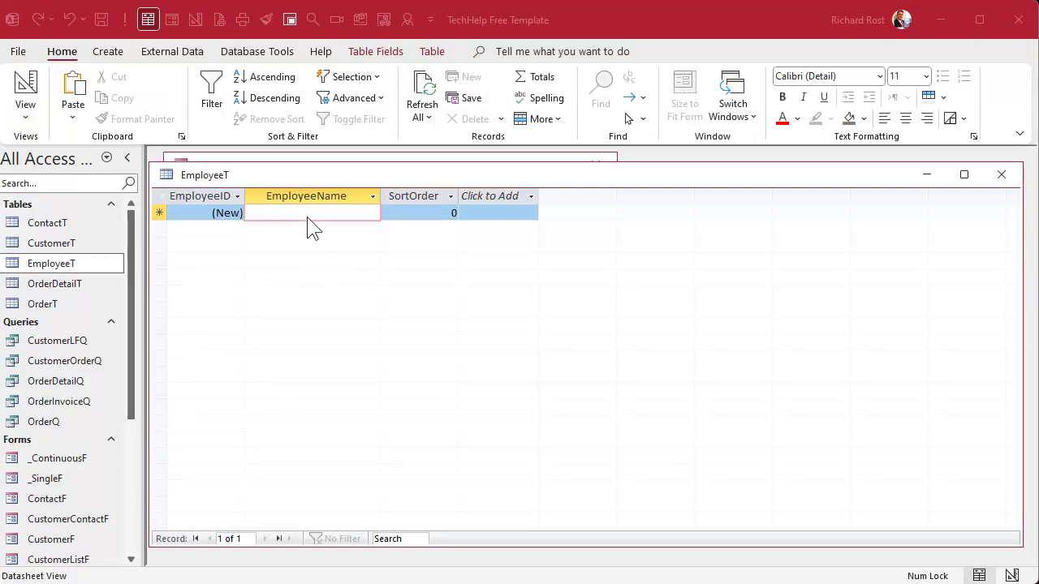
pyautogui.write('Kirk')
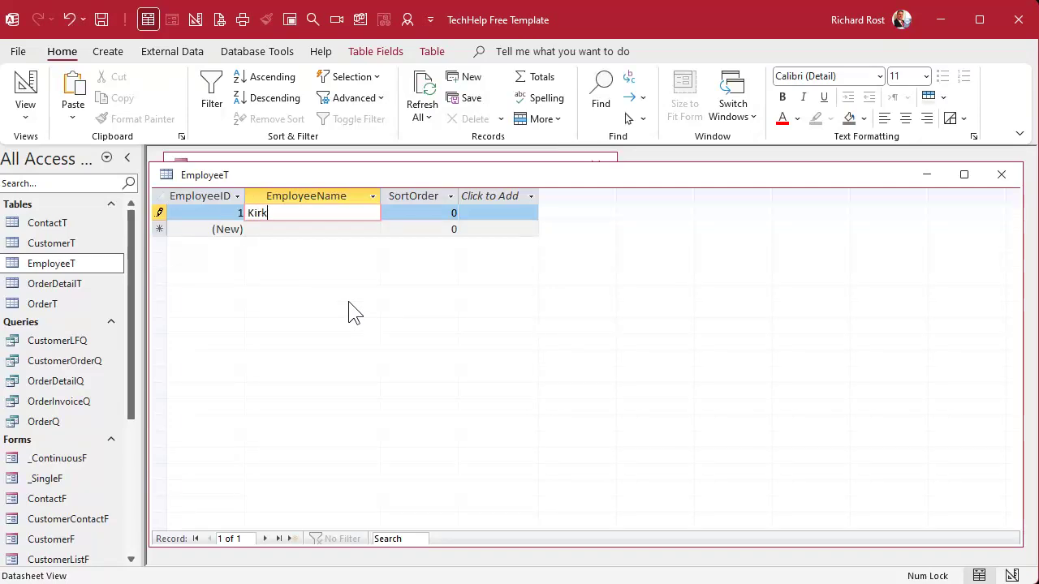
pyautogui.press('Tab')
pyautogui.press('Tab')
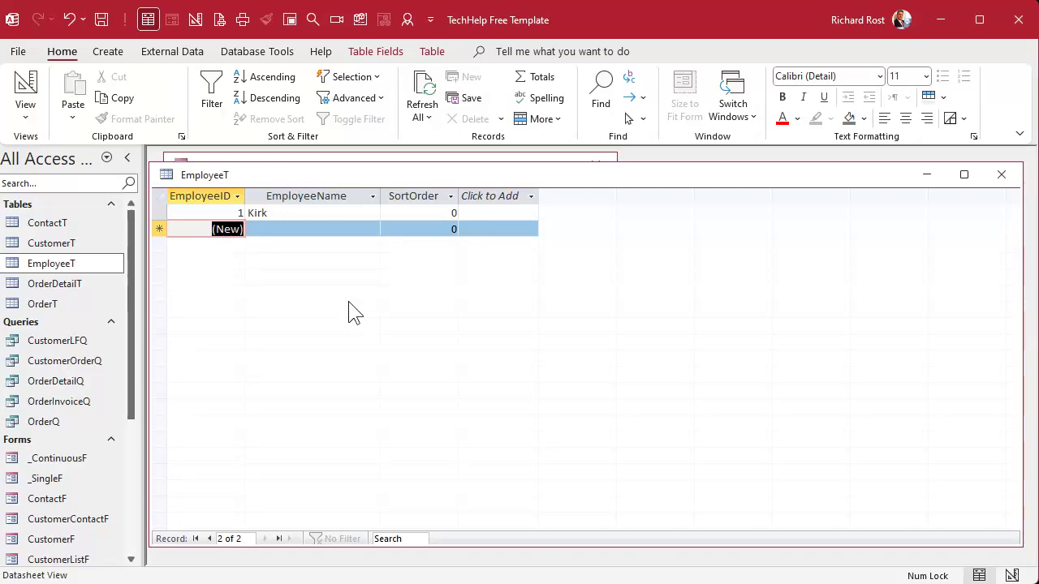
pyautogui.press('Tab')
pyautogui.write('Spock')
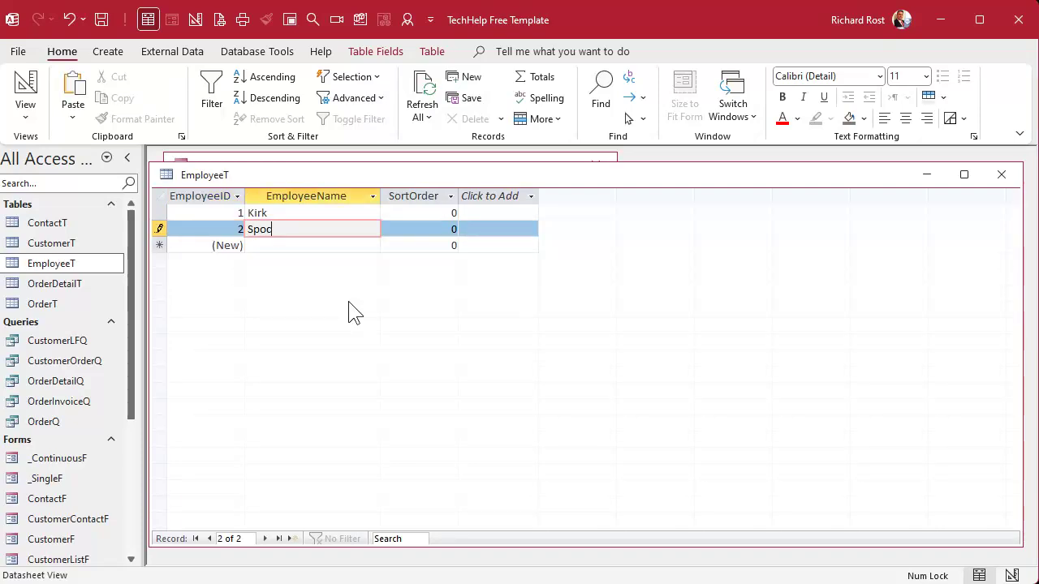
pyautogui.press('Tab')
pyautogui.write('1')
pyautogui.press('Tab')
# - Enter McCoy (2), Scotty (3) and Uhura (4), then close the EmployeeT table
pyautogui.press('Tab')
pyautogui.write('McCoy')
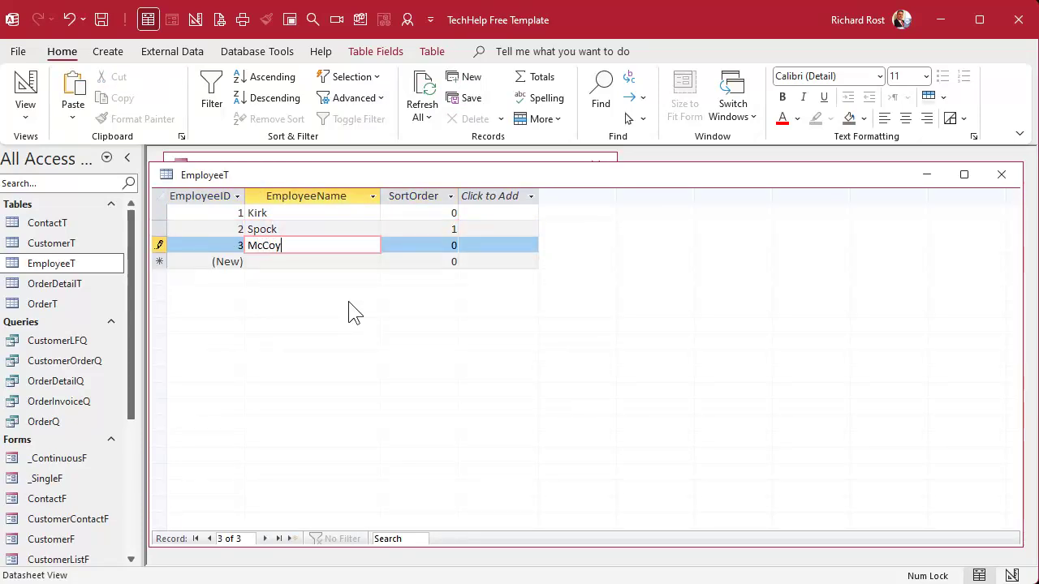
pyautogui.press('Tab')
pyautogui.write('2')
pyautogui.press('Tab')
pyautogui.press('Tab')
pyautogui.write('S')
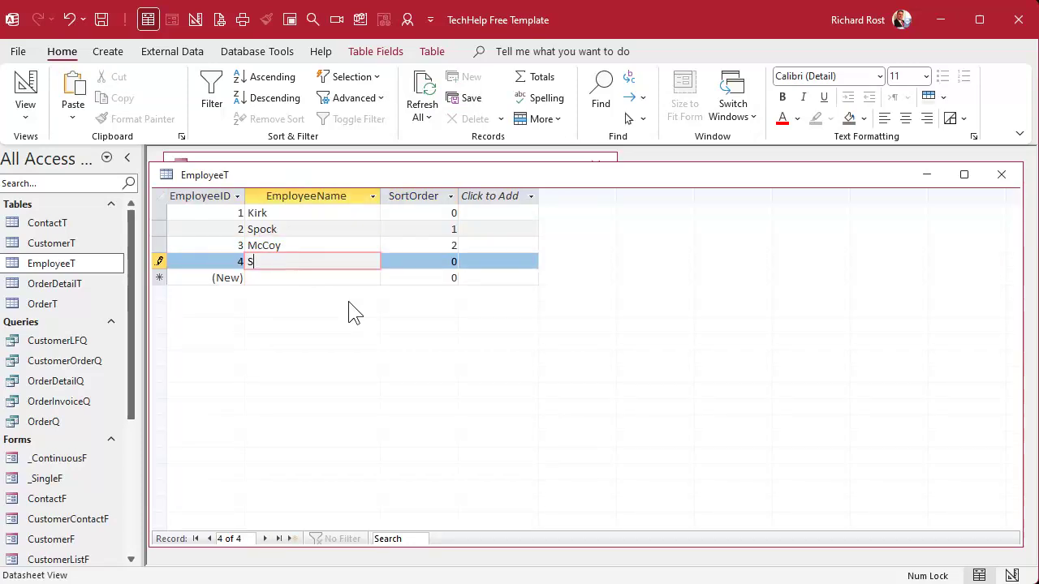
pyautogui.write('cotty')
pyautogui.press('Tab')
pyautogui.write('3')
pyautogui.press('Tab')
pyautogui.press('Tab')
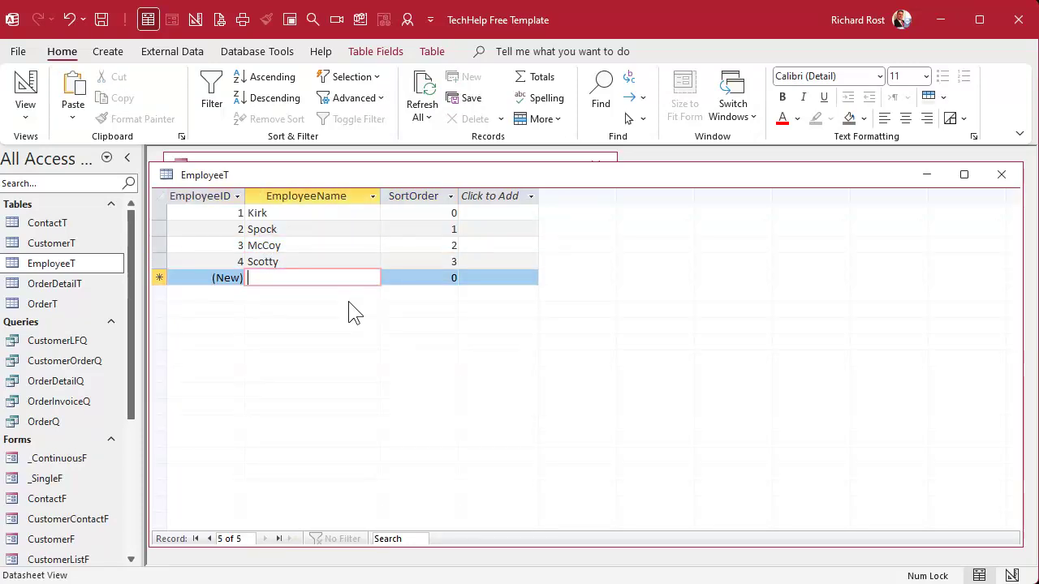
pyautogui.write('Uhura')
pyautogui.press('Tab')
pyautogui.write('4')
pyautogui.press('Tab')
pyautogui.press('Tab')
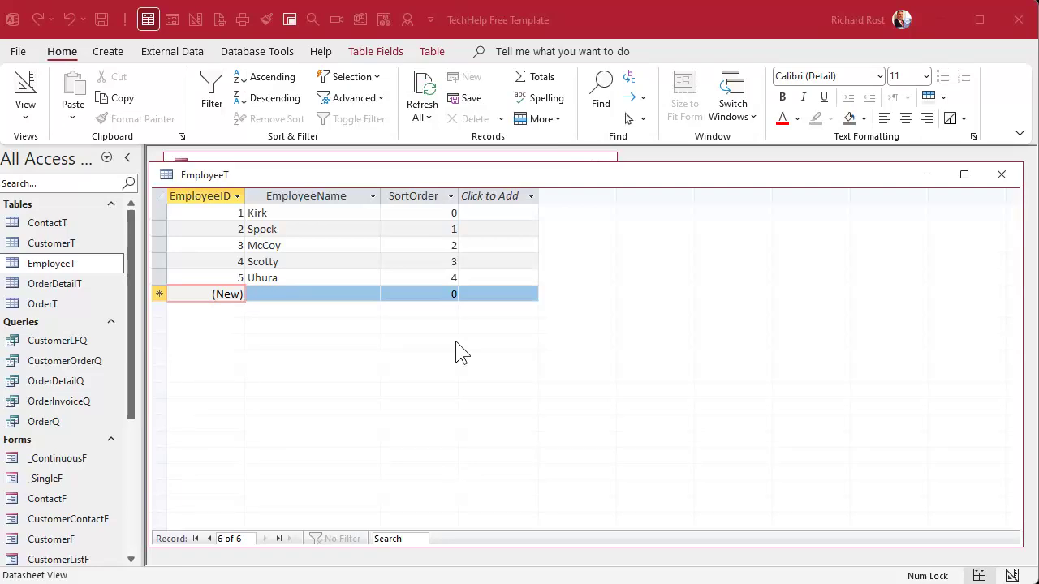
pyautogui.click(1001, 174)
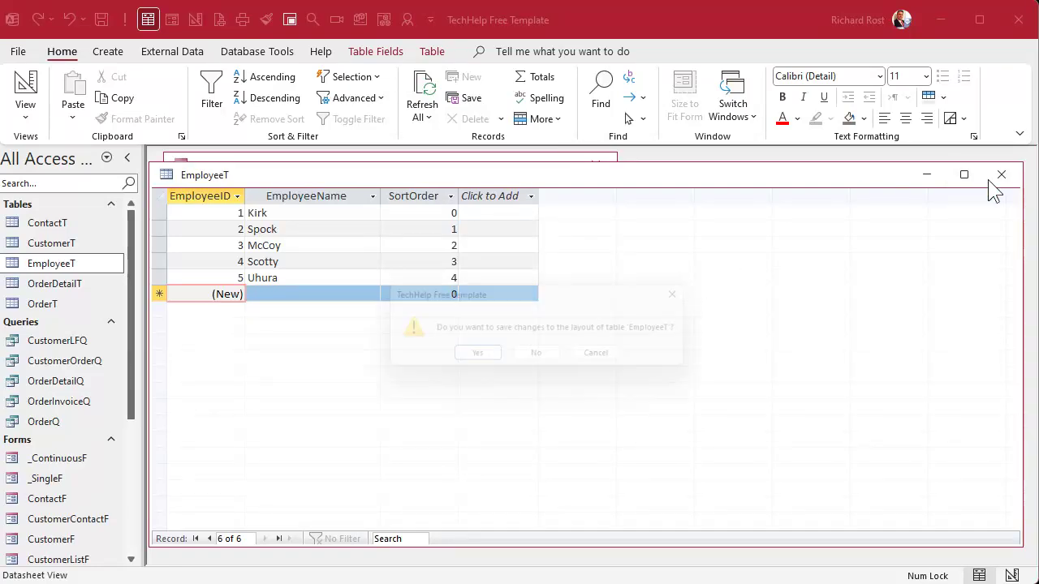
# - Keep the table layout, open the Main Menu form in Design View and enlarge its Detail area
pyautogui.click(498, 362)
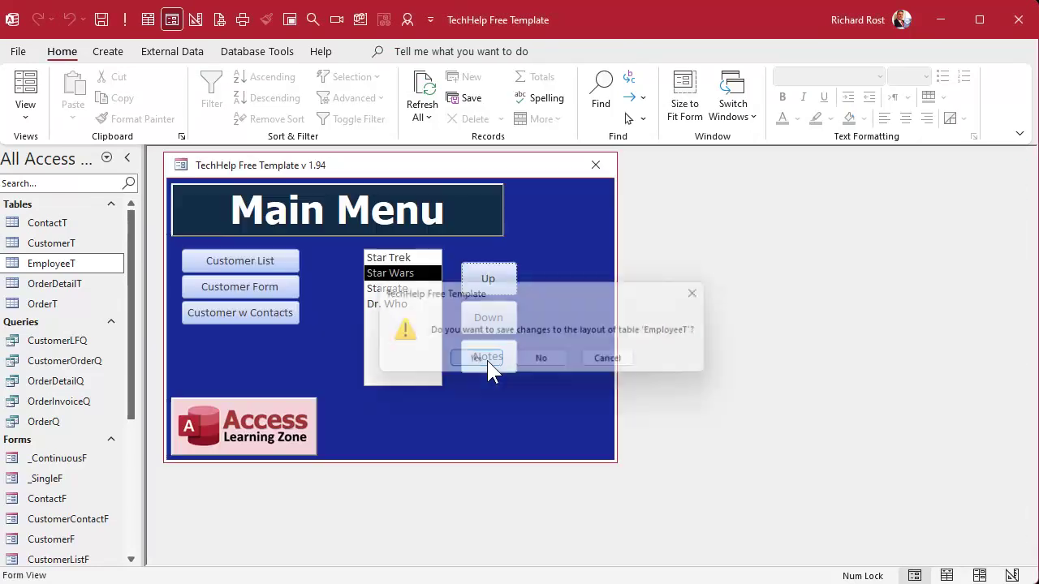
pyautogui.rightClick(561, 259)
pyautogui.click(610, 318)
pyautogui.moveTo(626, 360); pyautogui.dragTo(895, 365)
pyautogui.moveTo(782, 475); pyautogui.dragTo(782, 526)
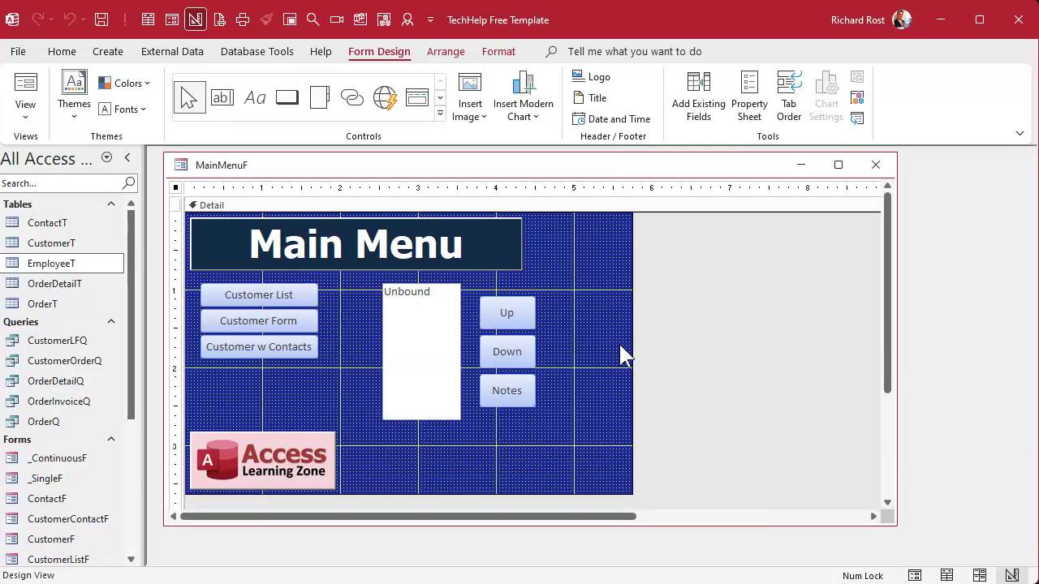
pyautogui.moveTo(631, 350); pyautogui.dragTo(777, 354)
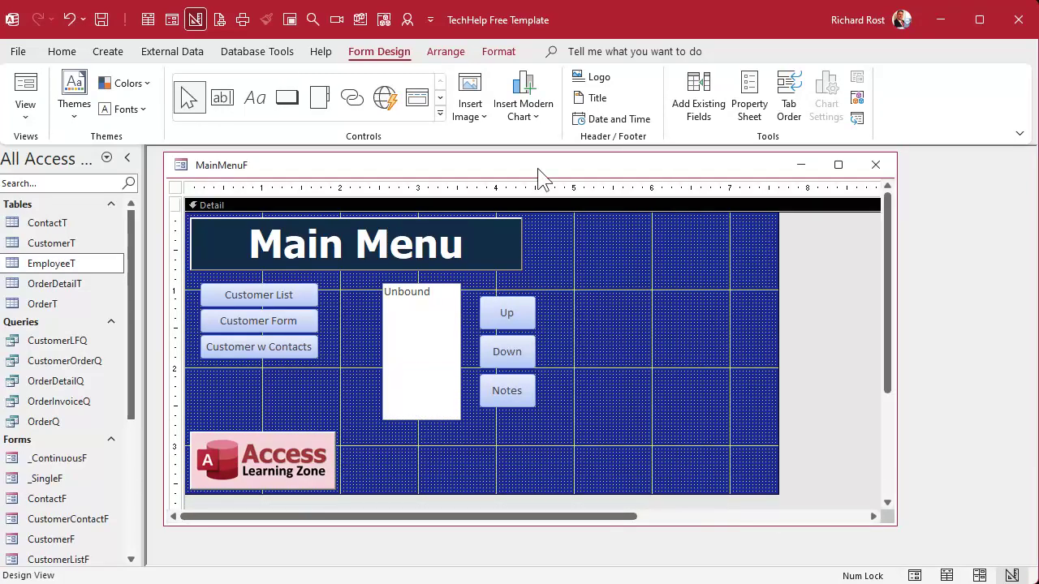
# - Draw a list box right of the Up/Down buttons that takes its values from EmployeeT
pyautogui.click(440, 114)
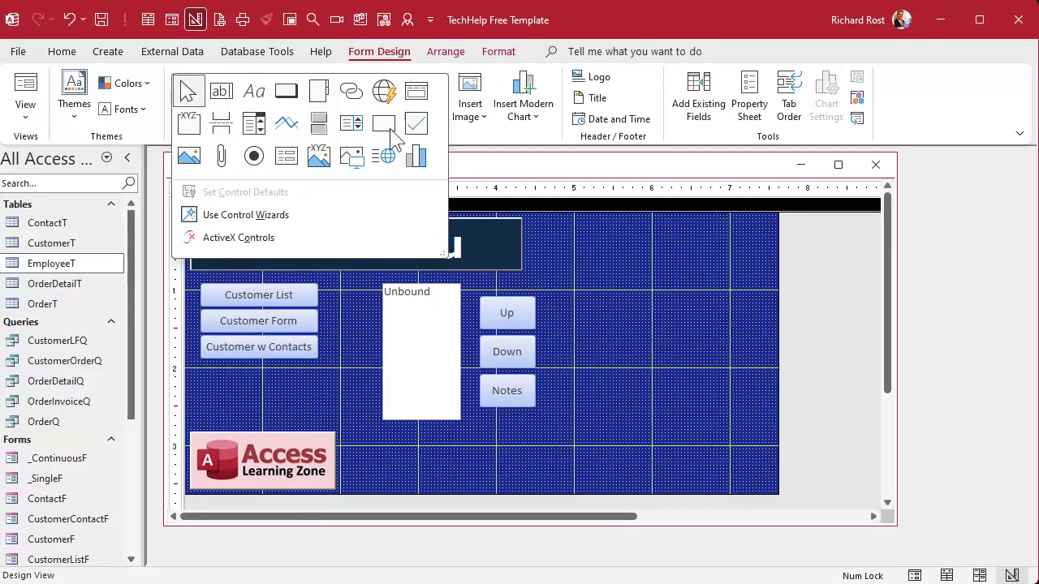
pyautogui.click(351, 123)
pyautogui.moveTo(611, 285)
pyautogui.mouseDown()
pyautogui.moveTo(660, 401)
pyautogui.moveTo(698, 418)
pyautogui.mouseUp()
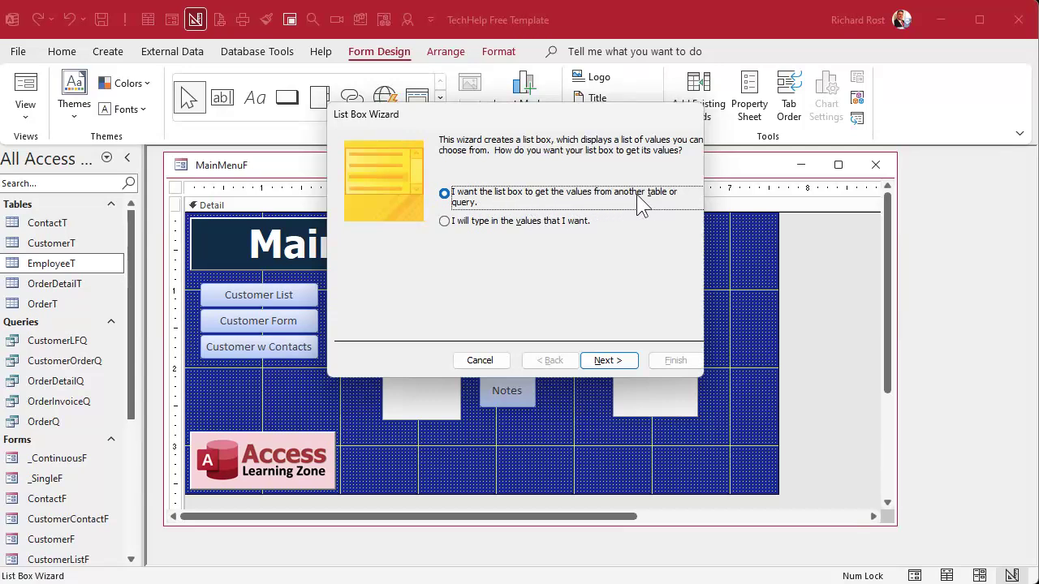
pyautogui.click(611, 361)
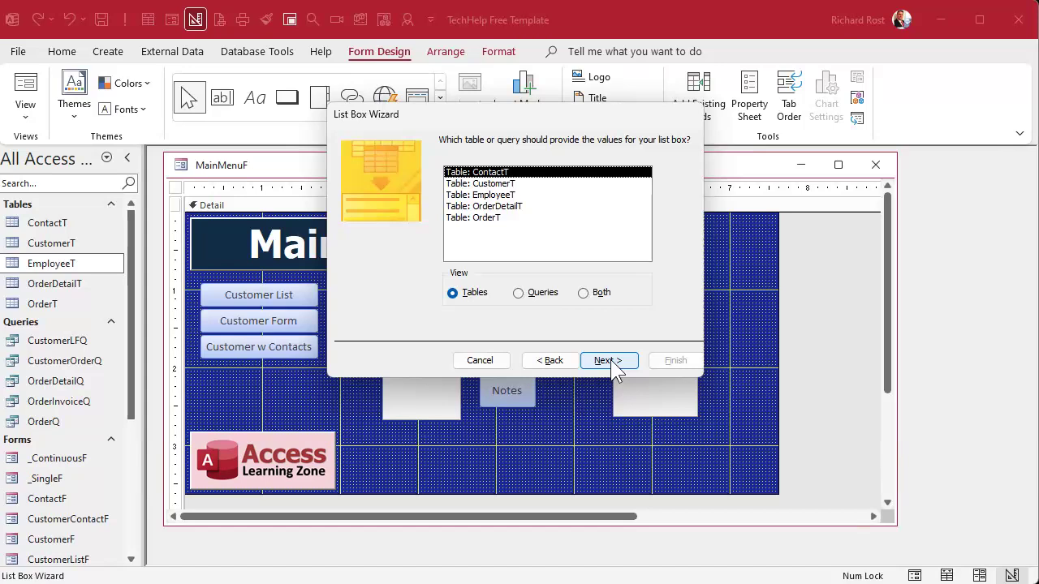
pyautogui.click(521, 196)
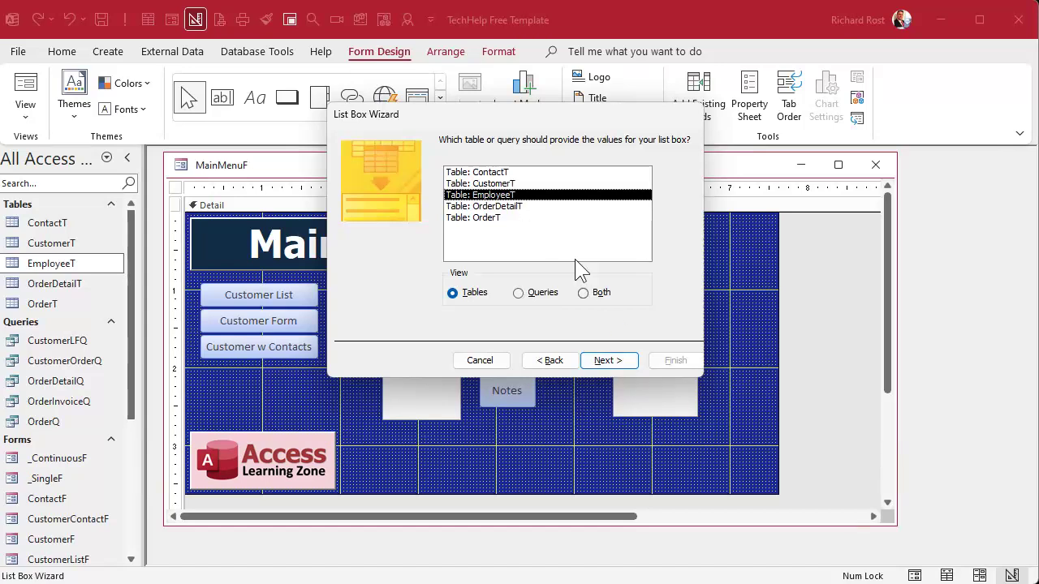
pyautogui.click(611, 362)
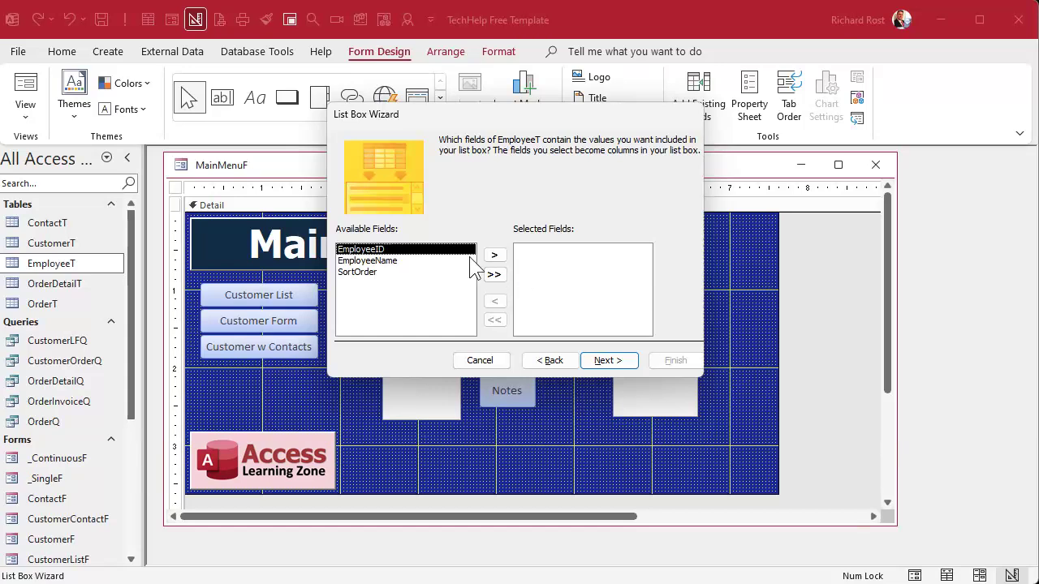
# - Add the EmployeeID, SortOrder and EmployeeName columns and sort the list by SortOrder
pyautogui.click(495, 256)
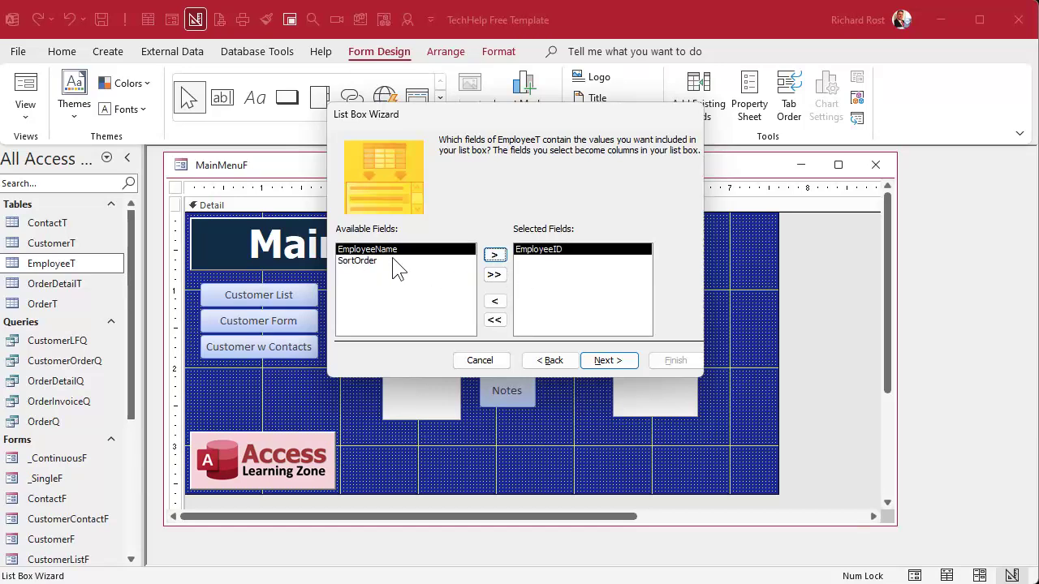
pyautogui.click(395, 261)
pyautogui.click(497, 257)
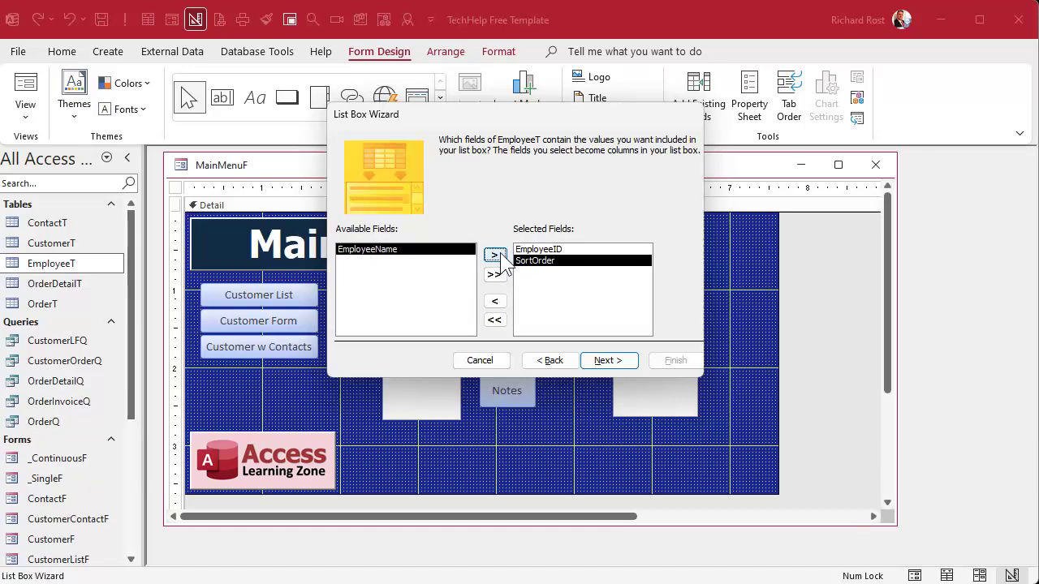
pyautogui.click(496, 256)
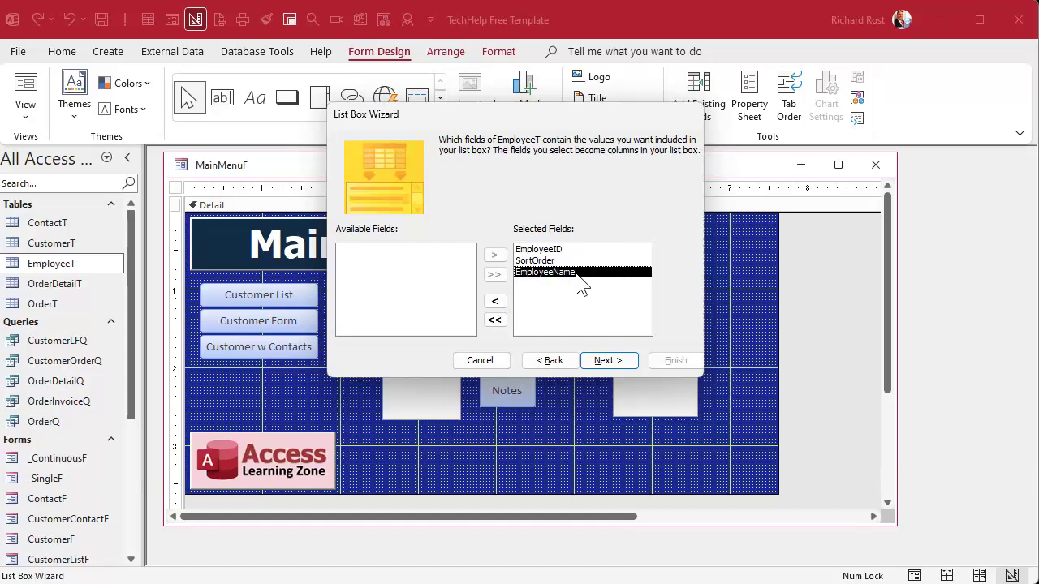
pyautogui.click(611, 361)
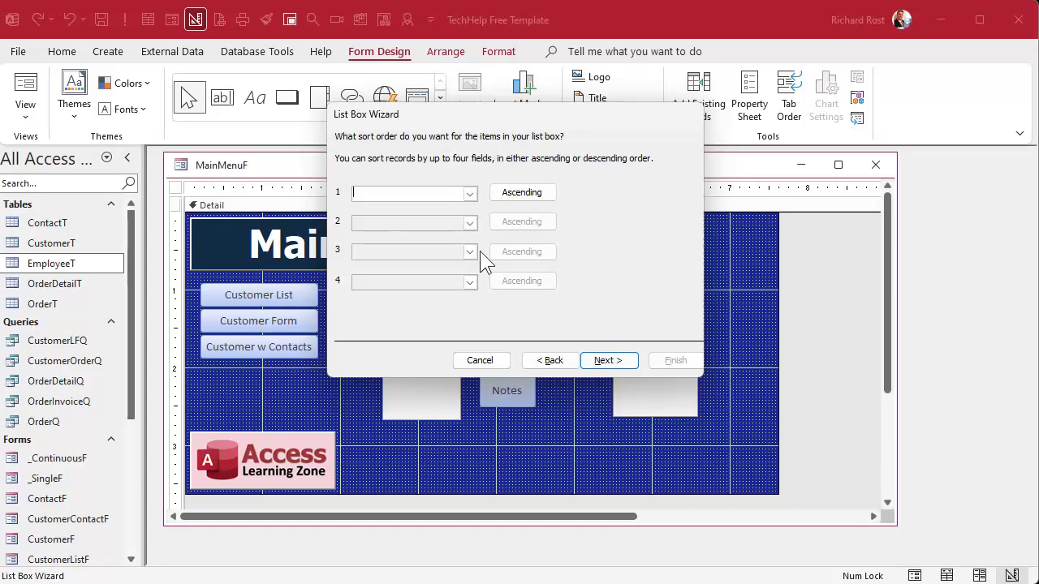
pyautogui.click(474, 197)
pyautogui.click(425, 231)
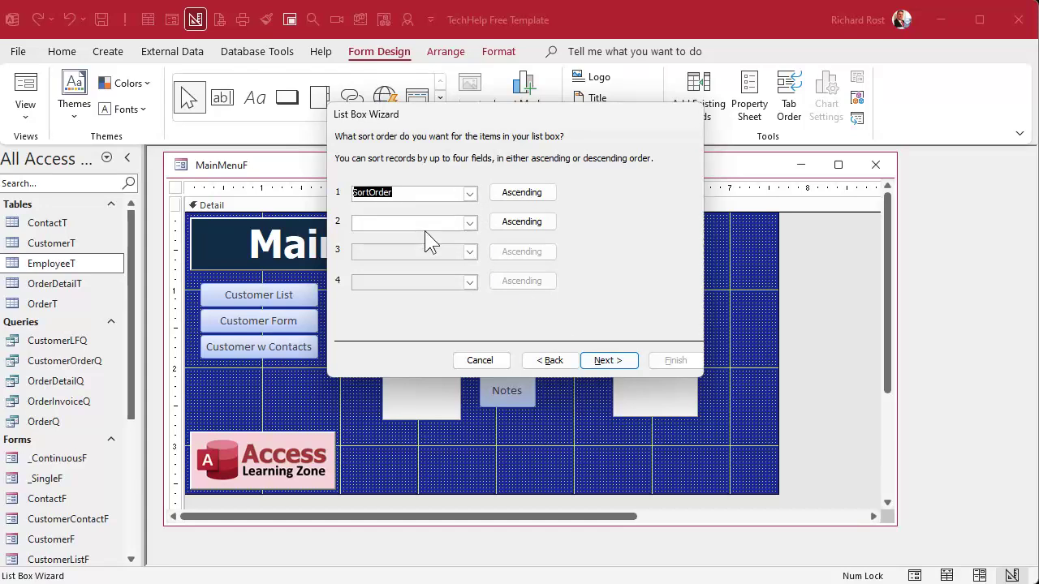
pyautogui.click(610, 360)
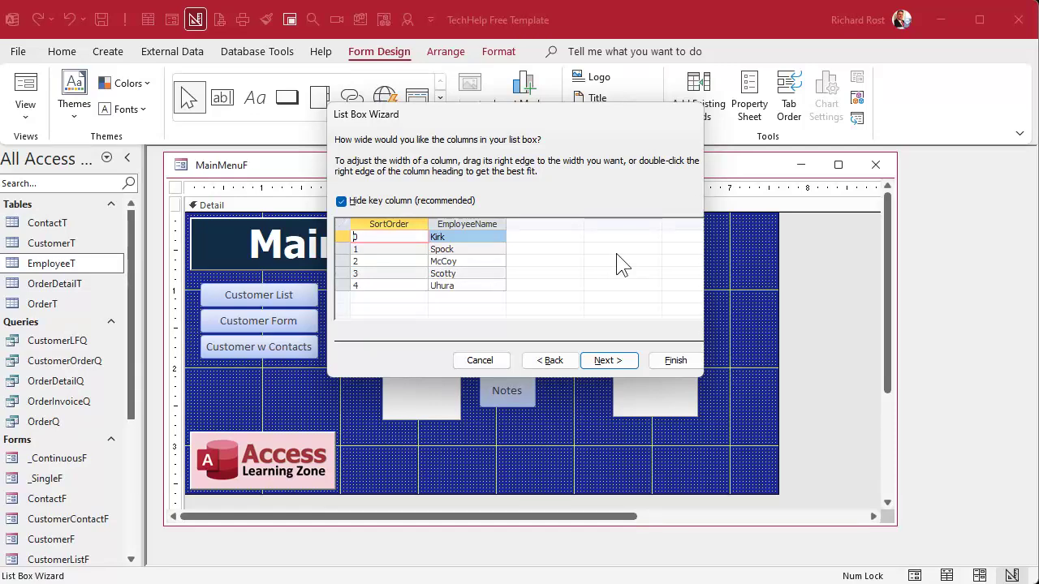
# - Keep the key column hidden, shrink SortOrder to zero width and narrow EmployeeName to fit the names
pyautogui.click(379, 203)
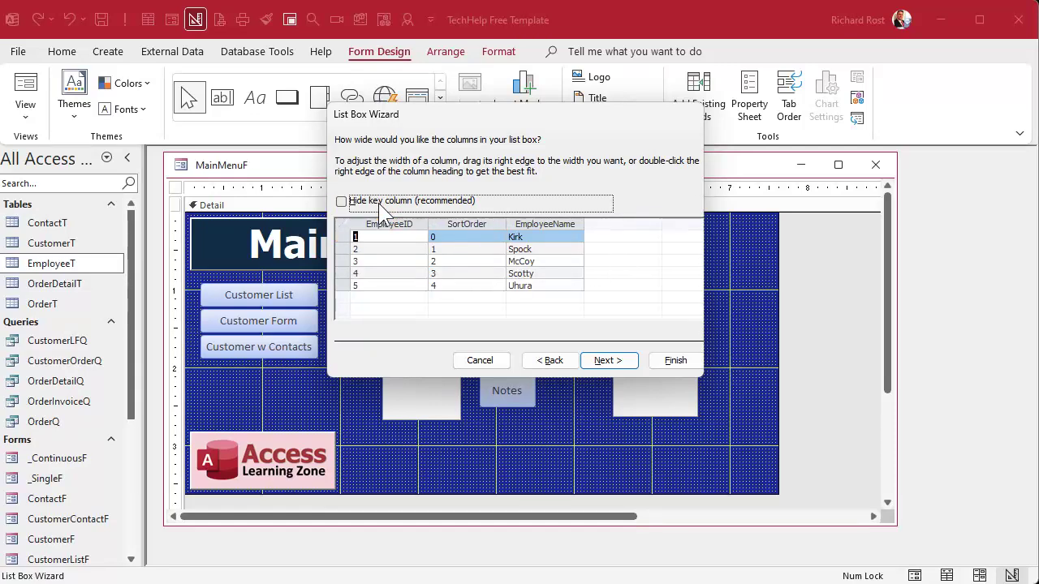
pyautogui.click(379, 203)
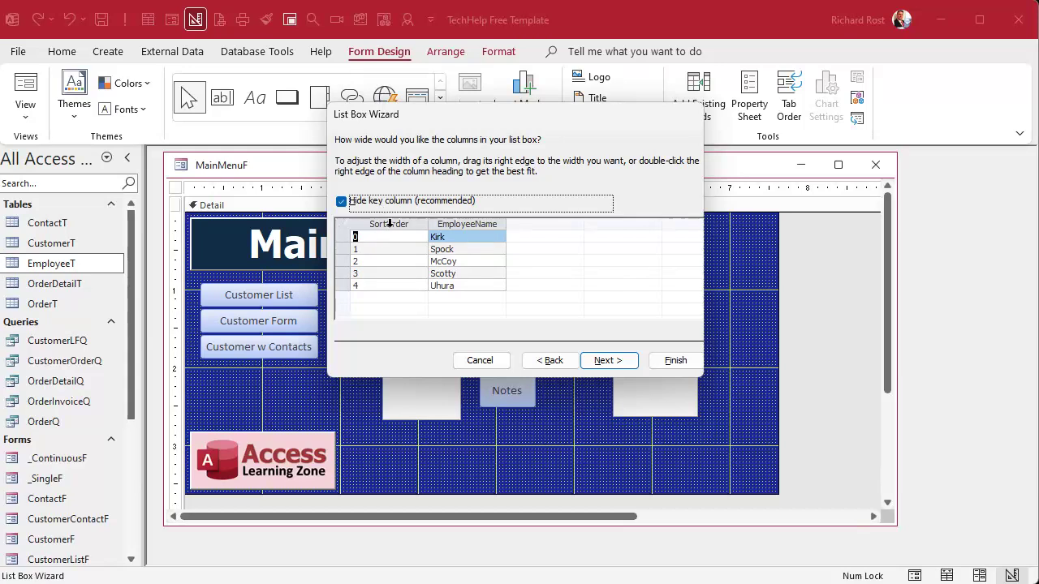
pyautogui.click(391, 225)
pyautogui.click(392, 236)
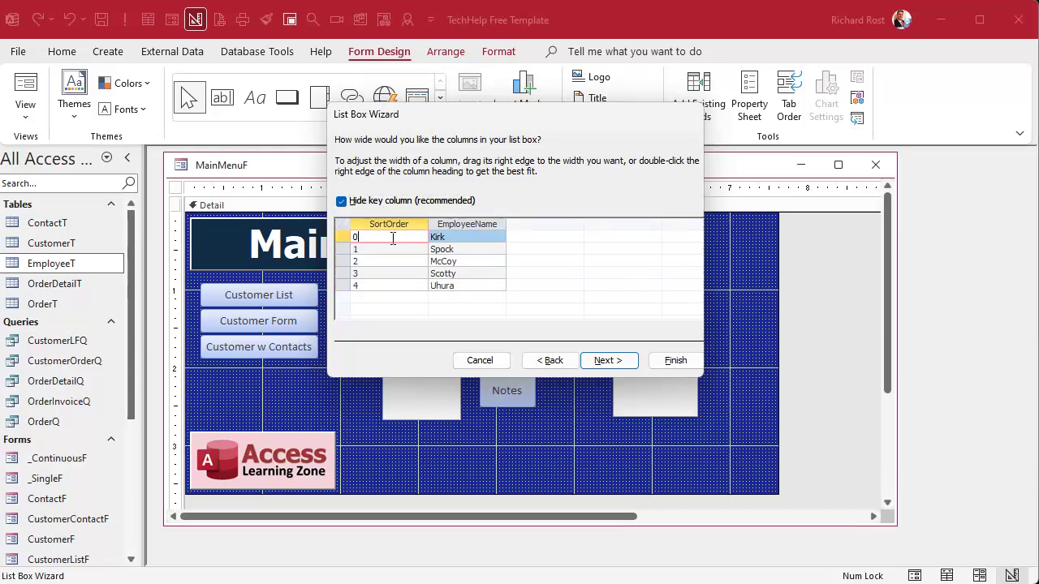
pyautogui.moveTo(429, 223); pyautogui.dragTo(352, 222)
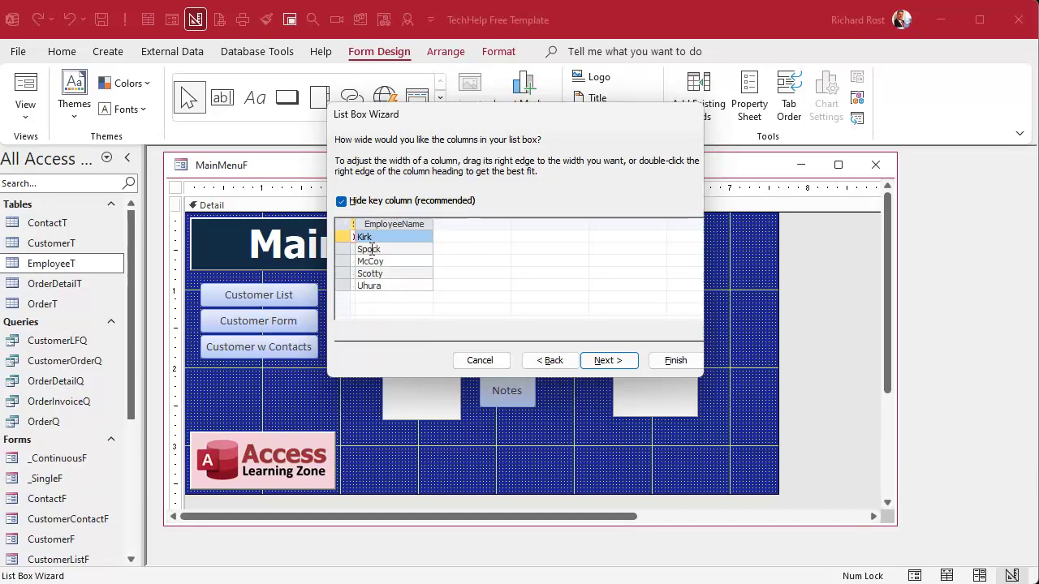
pyautogui.moveTo(358, 227); pyautogui.dragTo(371, 225)
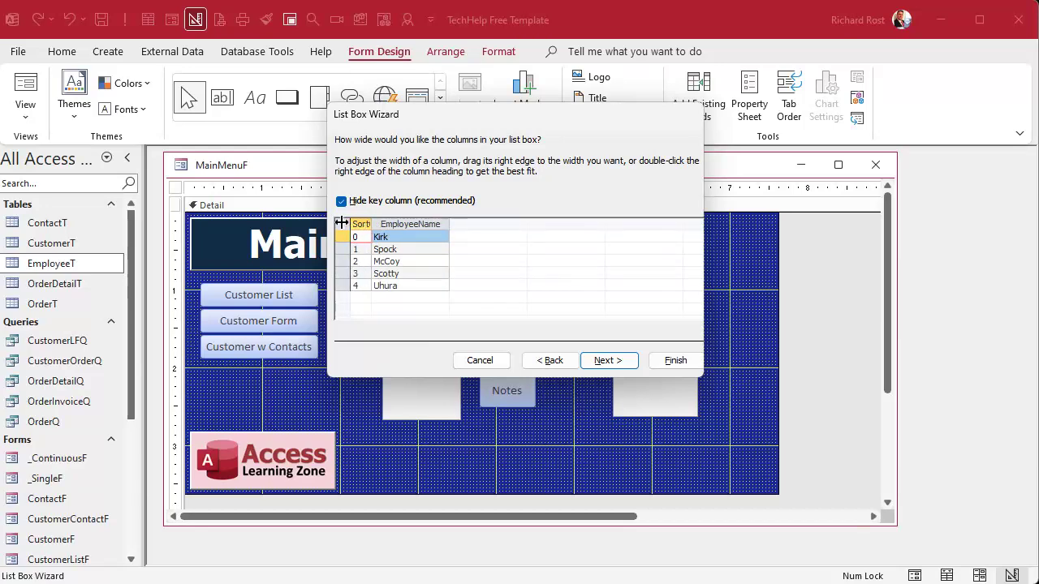
pyautogui.moveTo(343, 224); pyautogui.dragTo(341, 226)
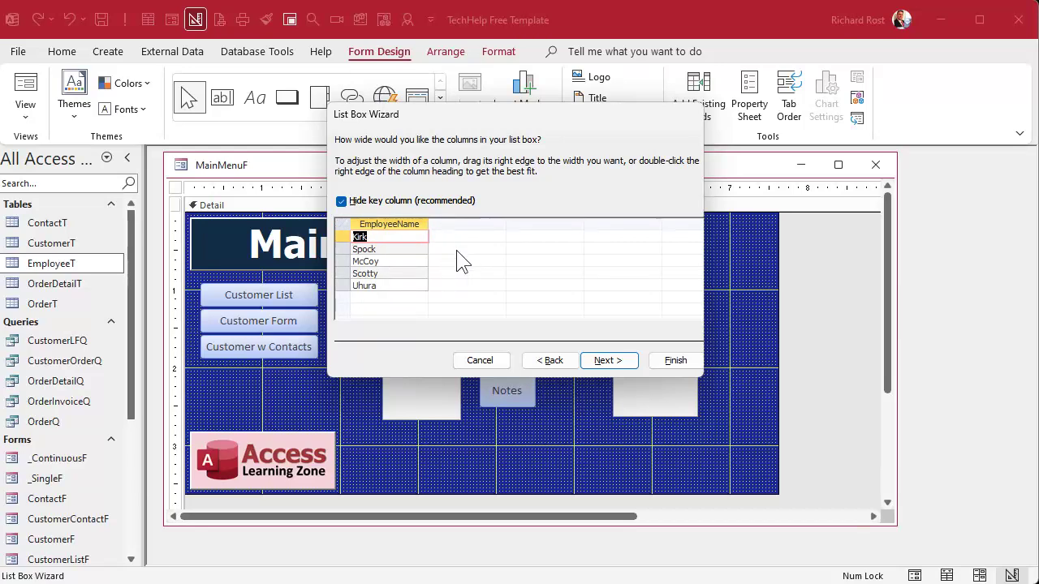
pyautogui.moveTo(427, 224); pyautogui.dragTo(407, 224)
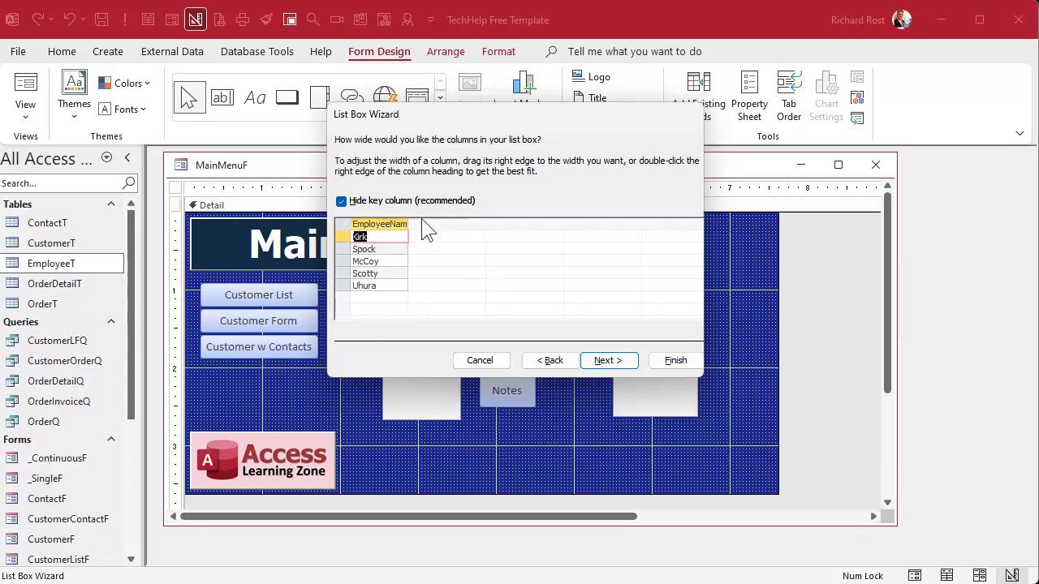
pyautogui.click(608, 360)
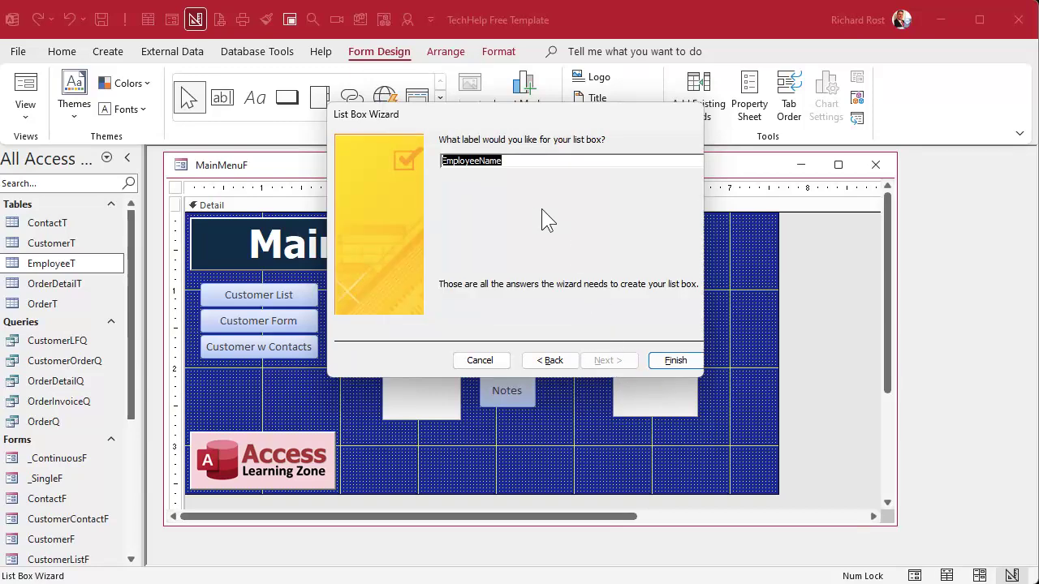
# - Finish the wizard and delete the new list box's EmployeeName label
pyautogui.click(677, 360)
pyautogui.click(560, 292)
pyautogui.press('Delete')
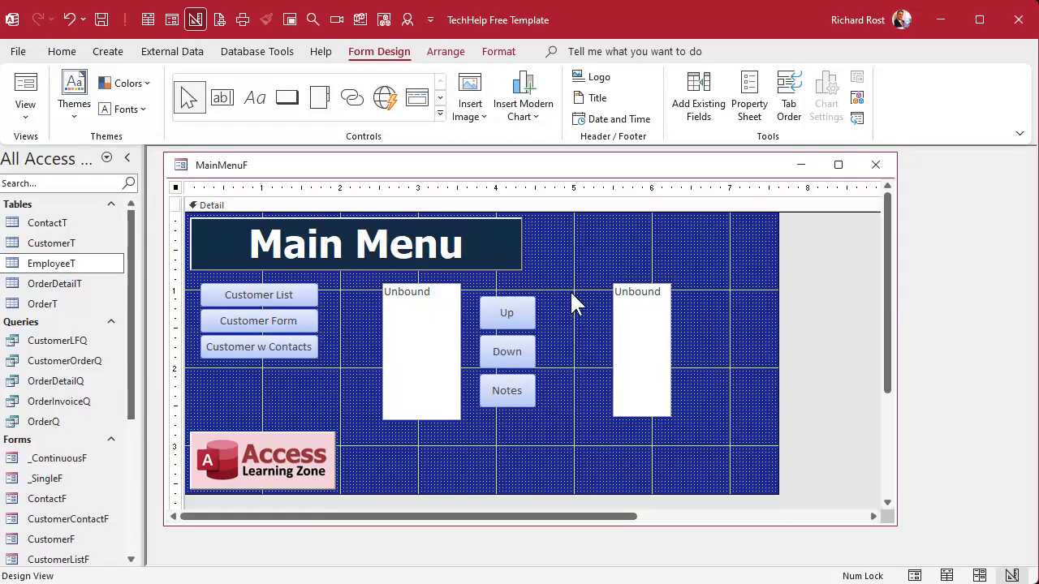
pyautogui.click(571, 295)
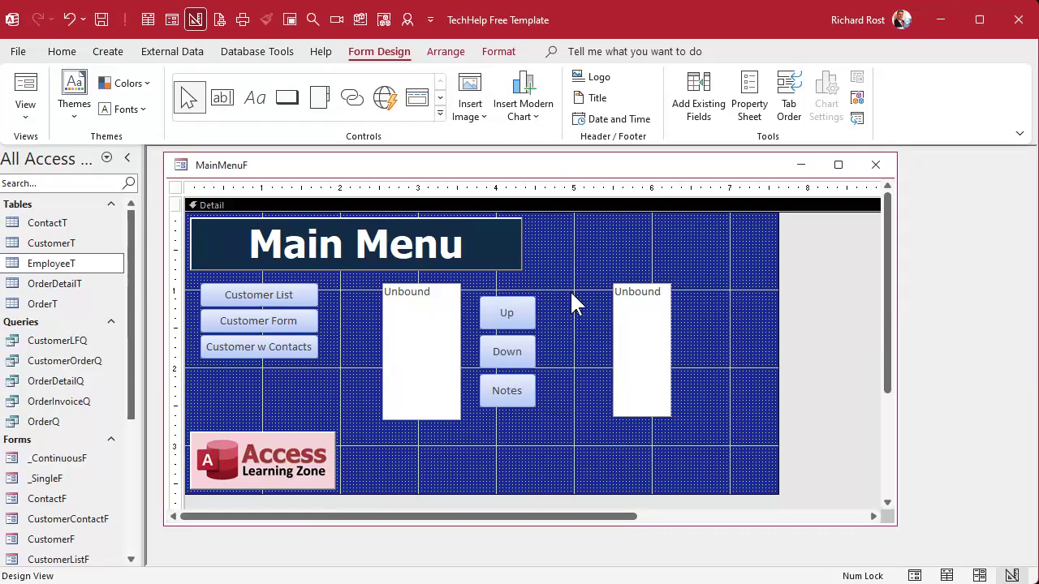
# - Test MainMenuF in Form View, then return to Design View and open the list box's properties
pyautogui.click(875, 164)
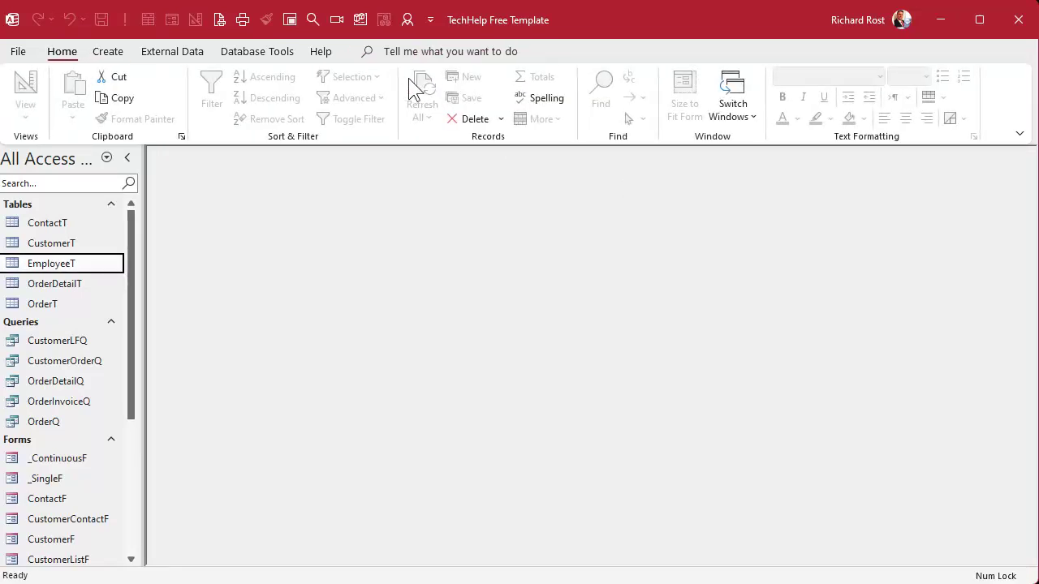
pyautogui.click(290, 19)
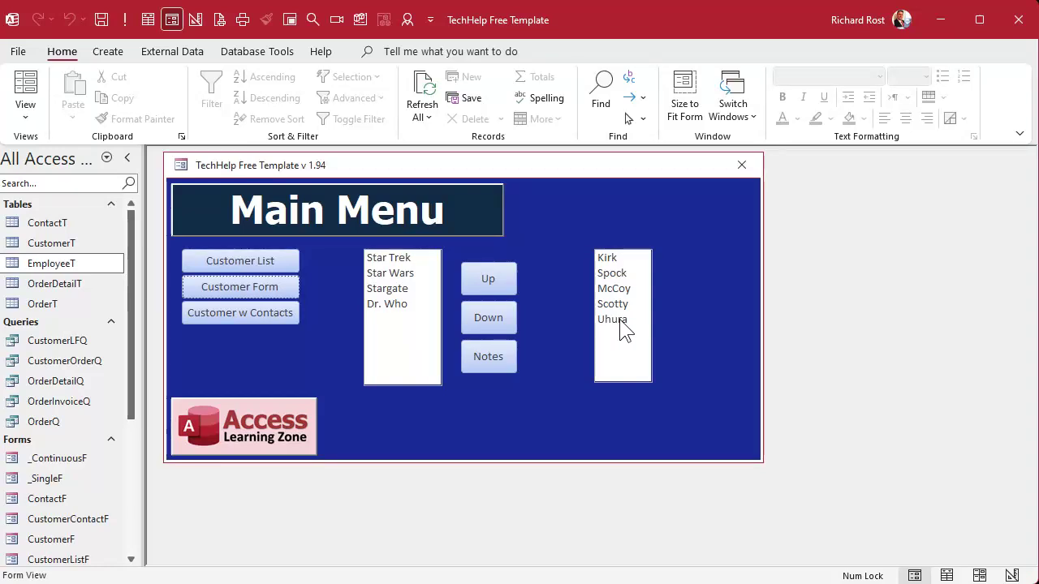
pyautogui.rightClick(619, 206)
pyautogui.click(682, 265)
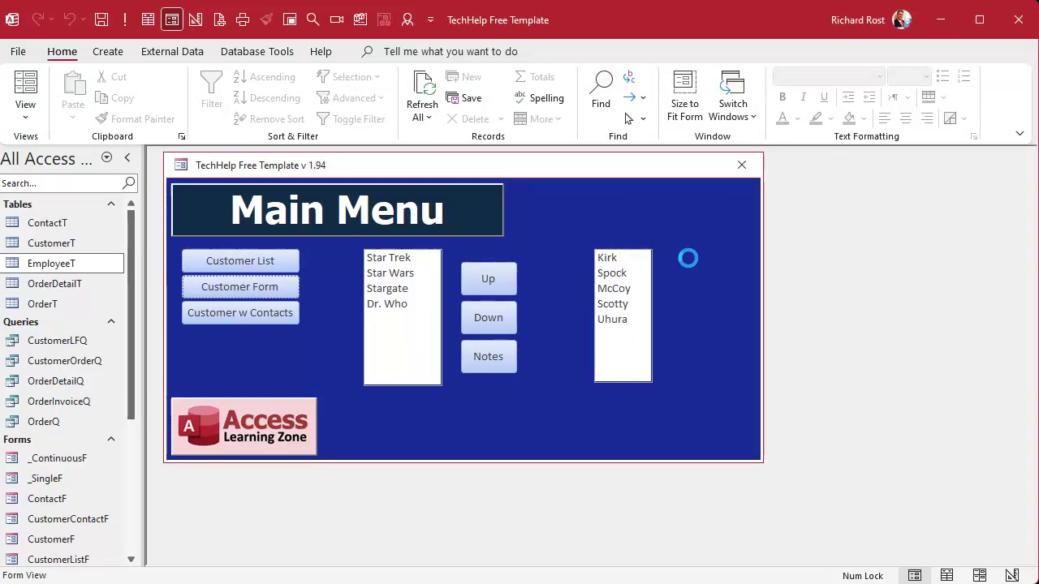
pyautogui.doubleClick(654, 305)
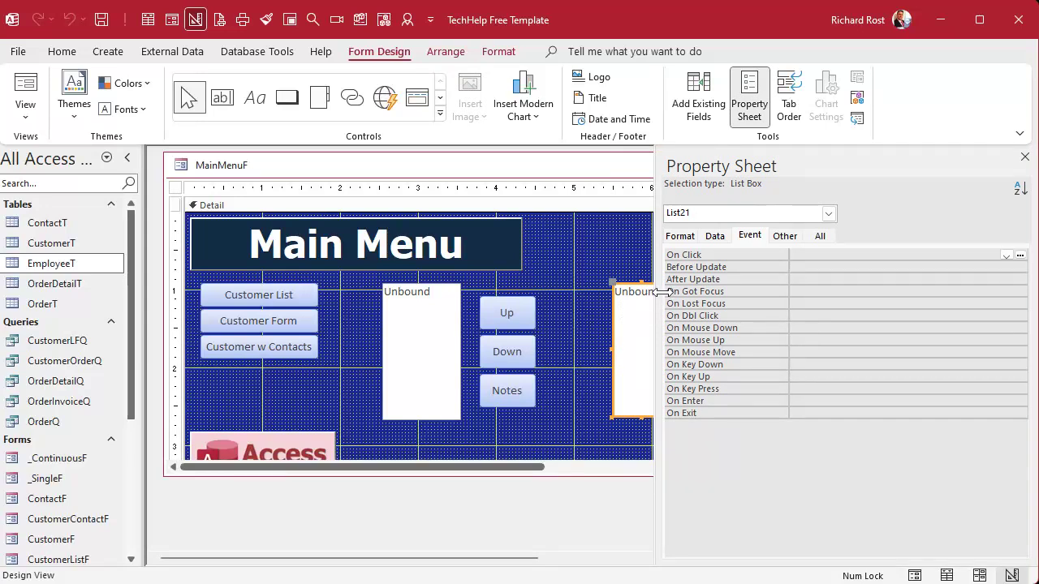
# - Rename the list box from List21 to EmployeeList in the Property Sheet
pyautogui.moveTo(653, 306); pyautogui.dragTo(754, 306)
pyautogui.click(917, 237)
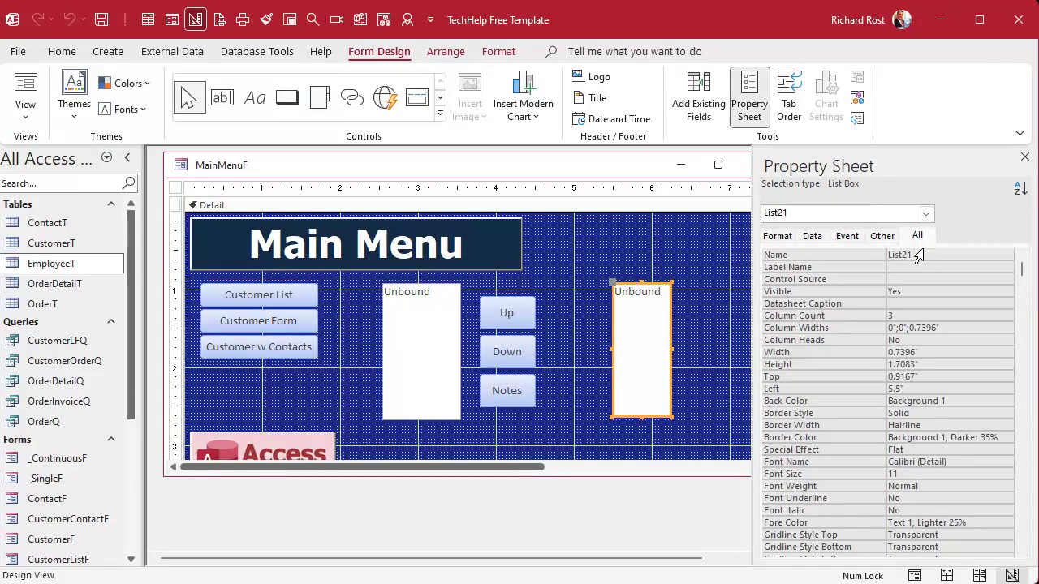
pyautogui.write('Em')
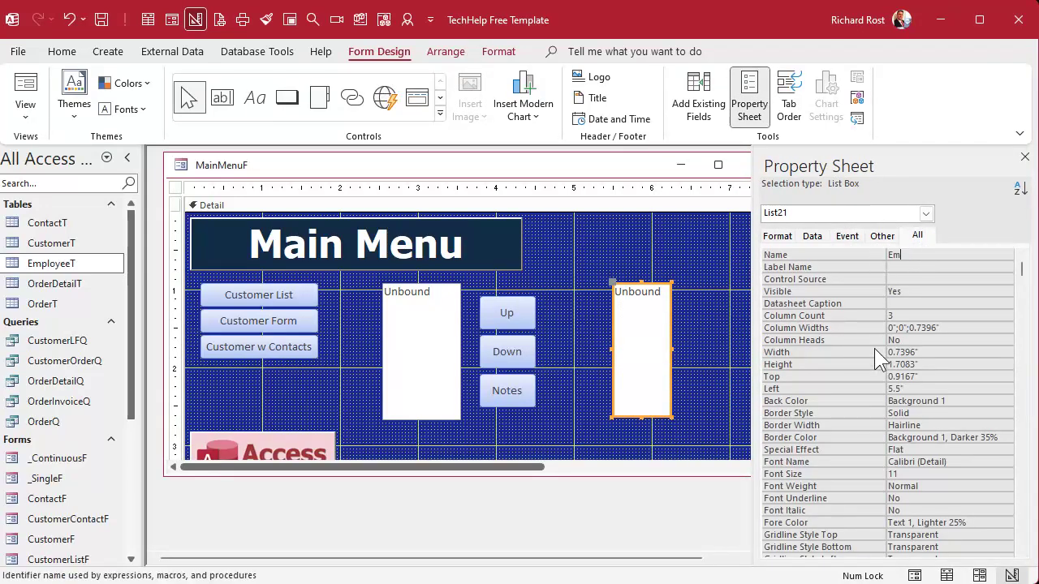
pyautogui.write('ployeeList')
pyautogui.press('Return')
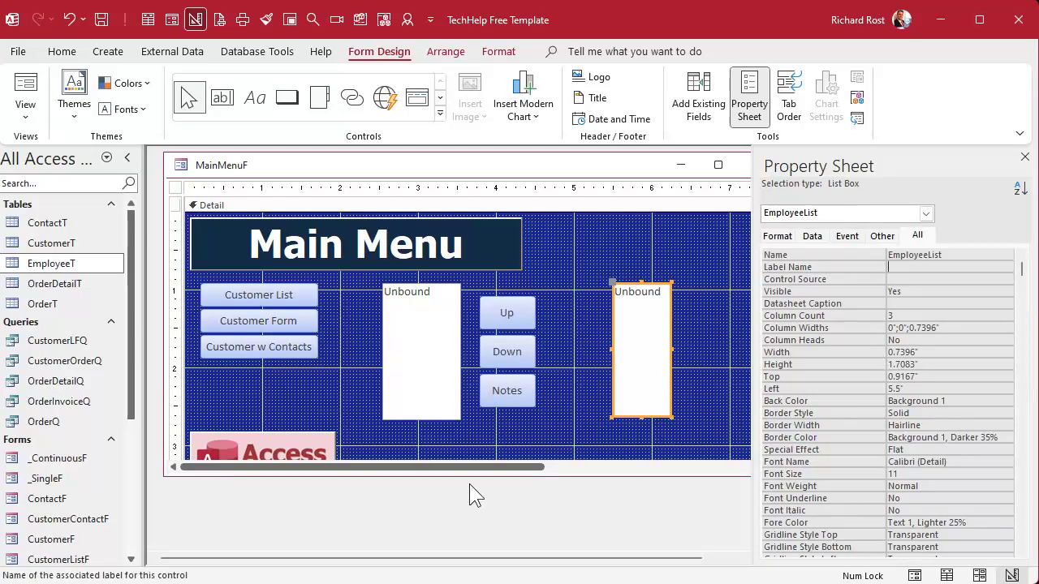
# - Move the left list box and its Up/Down/Notes buttons leftward
pyautogui.click(559, 324)
pyautogui.moveTo(569, 252); pyautogui.dragTo(406, 398)
pyautogui.moveTo(398, 359); pyautogui.dragTo(379, 361)
# - Shift the Up/Down/Notes buttons and the EmployeeList list box further left
pyautogui.click(543, 308)
pyautogui.moveTo(543, 307); pyautogui.dragTo(476, 396)
pyautogui.moveTo(478, 359); pyautogui.dragTo(464, 358)
pyautogui.moveTo(621, 343); pyautogui.dragTo(551, 342)
pyautogui.click(630, 333)
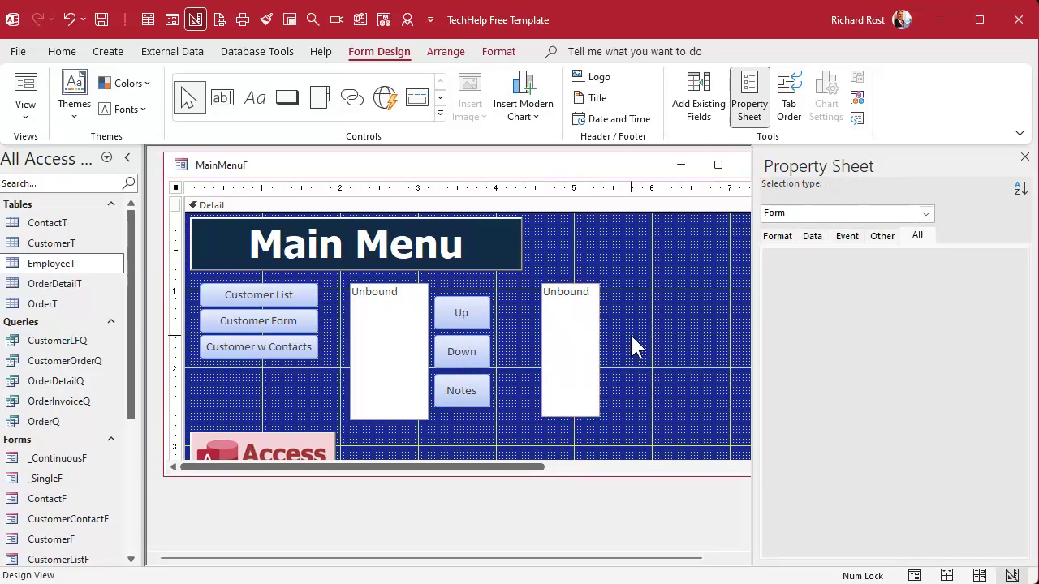
# - Copy the Up and Down buttons and place the copies to the right of EmployeeList
pyautogui.moveTo(503, 308); pyautogui.dragTo(460, 349)
pyautogui.hotkey('ctrl', 'c')
pyautogui.hotkey('ctrl', 'v')
pyautogui.moveTo(463, 387); pyautogui.dragTo(637, 305)
pyautogui.click(716, 314)
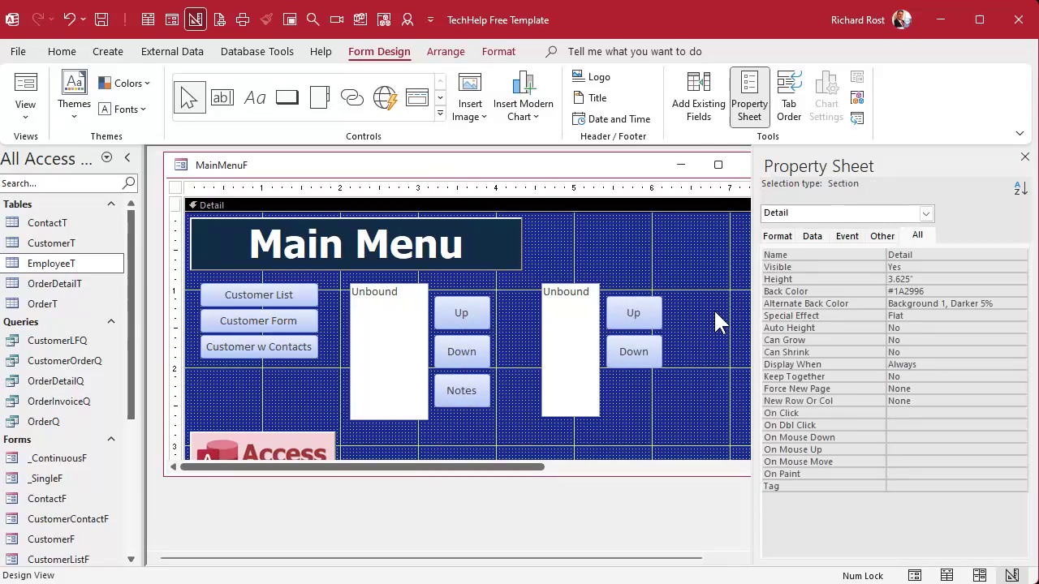
pyautogui.click(486, 313)
pyautogui.click(462, 355)
# - Rename the copied buttons UpBtn2 and DownBtn2
pyautogui.click(636, 318)
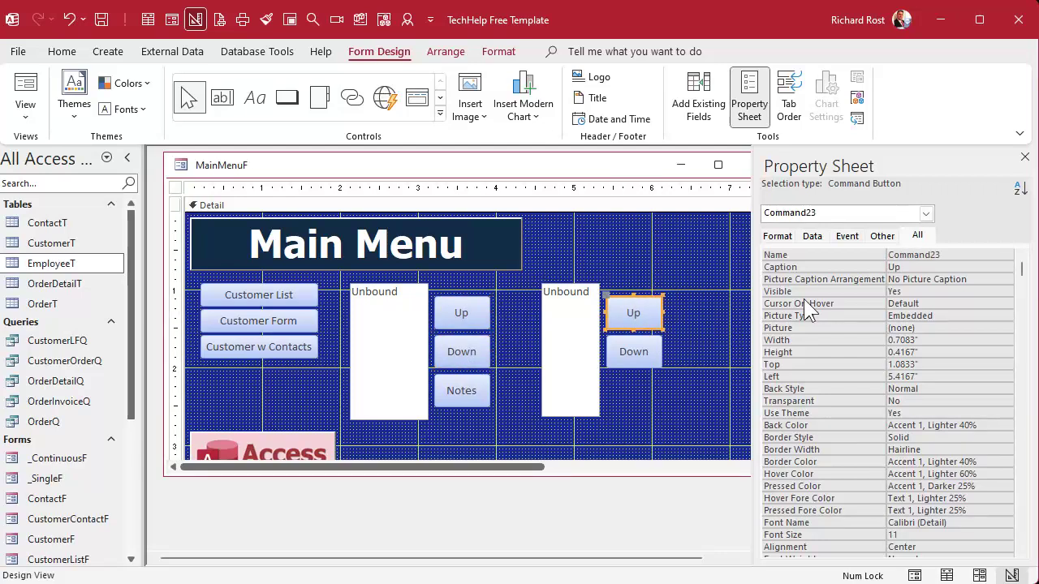
pyautogui.click(857, 257)
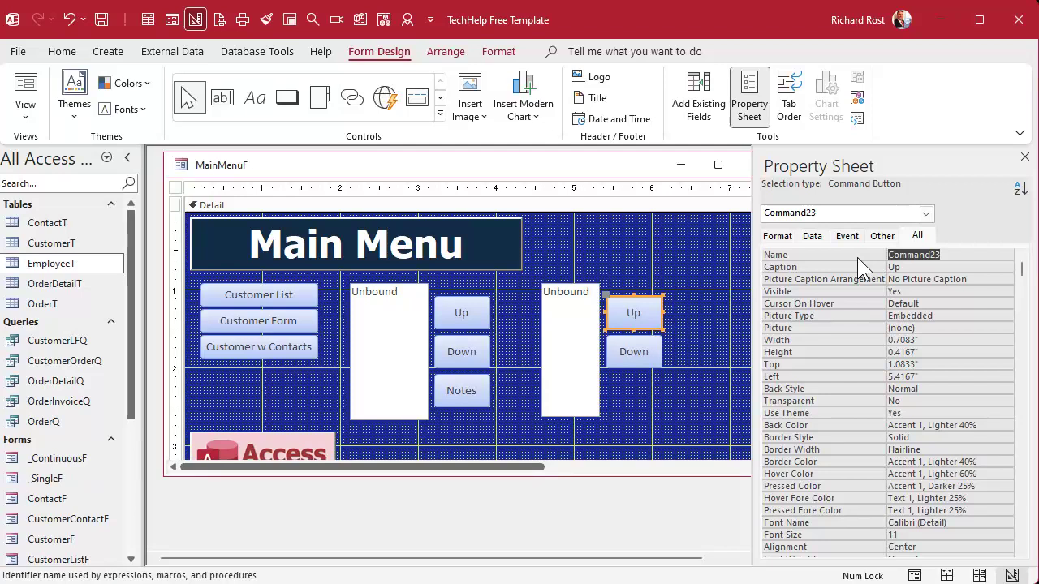
pyautogui.write('UpBtn2')
pyautogui.click(641, 352)
pyautogui.click(941, 257)
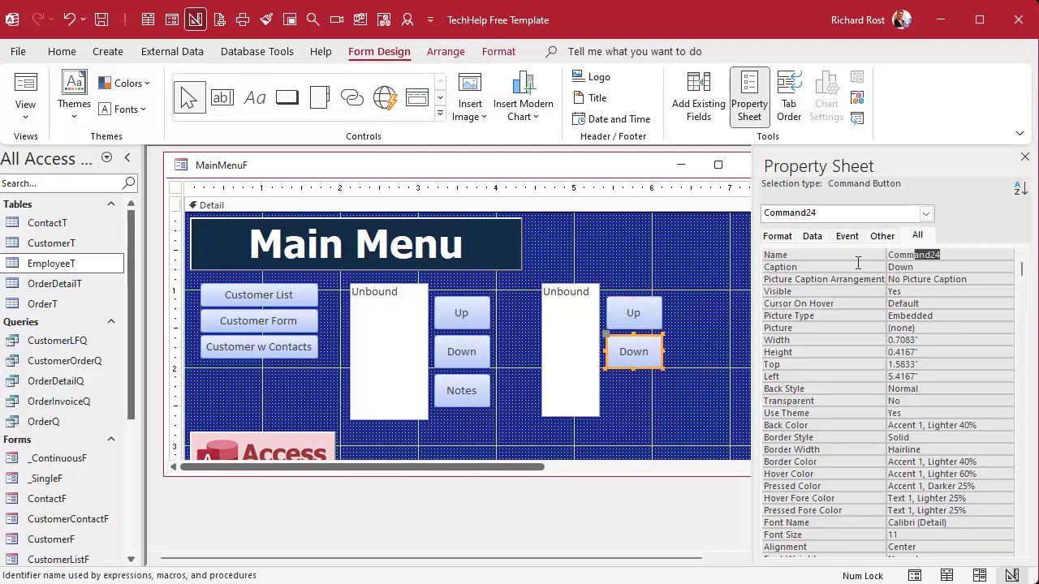
pyautogui.click(845, 257)
pyautogui.write('DownBtn2')
pyautogui.press('Return')
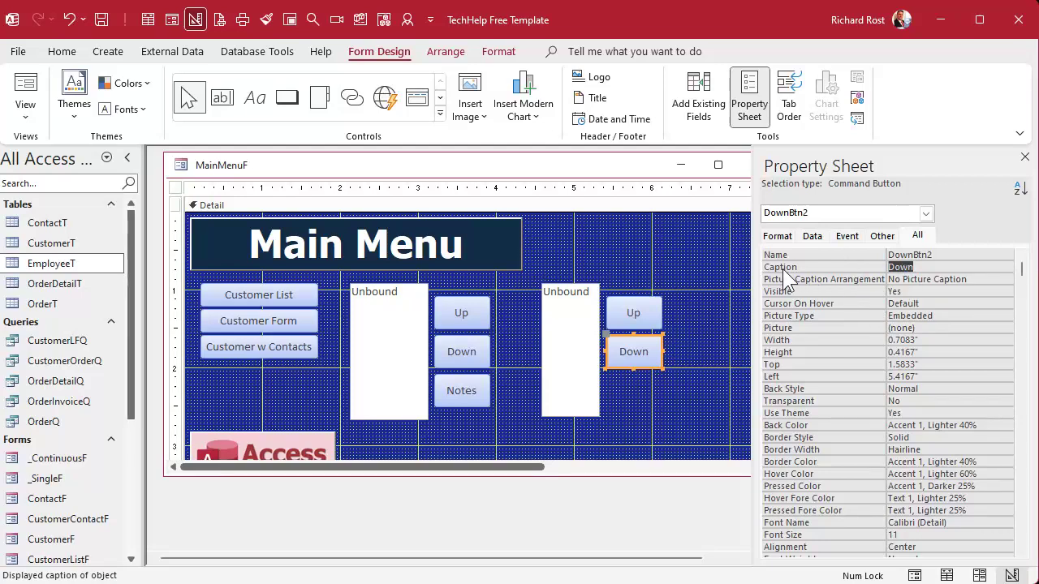
pyautogui.click(834, 253)
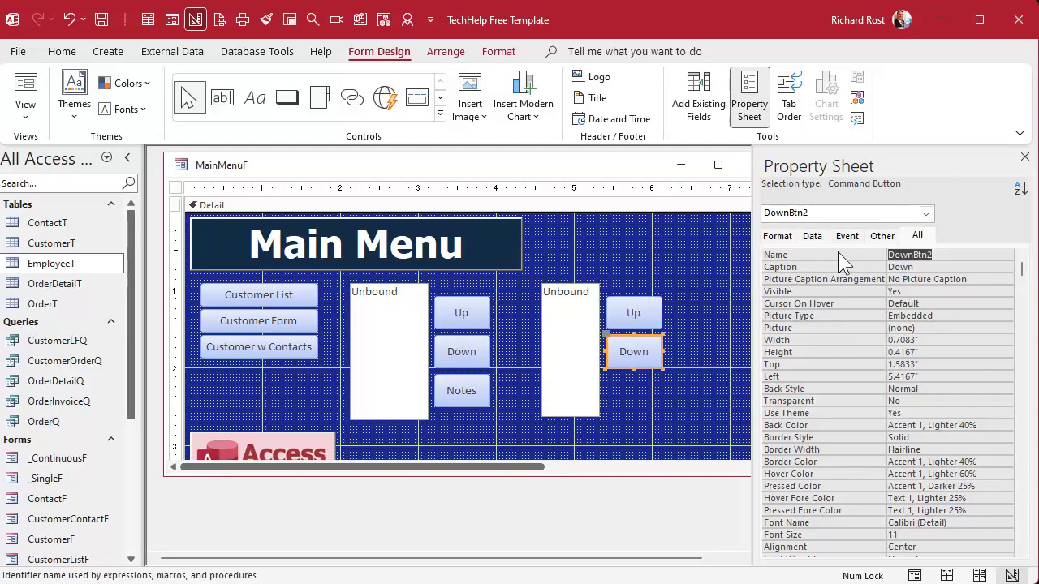
pyautogui.click(951, 255)
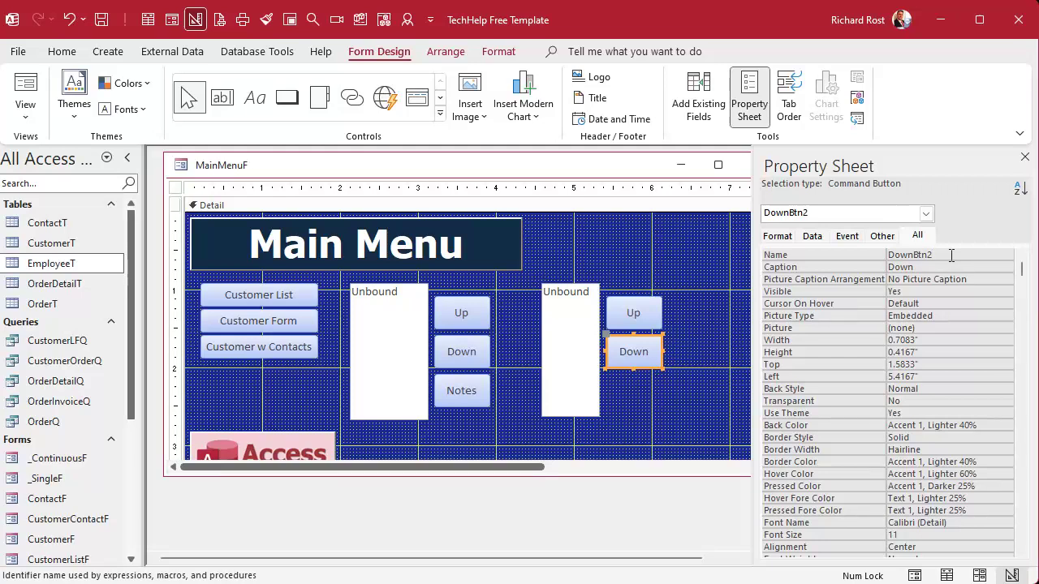